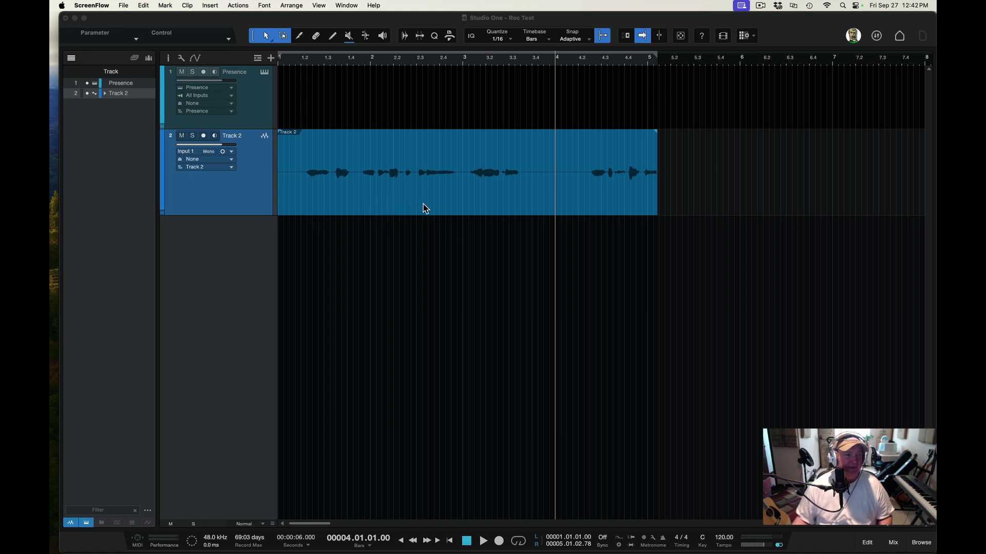
Play back the Track 2 recording from near the start of bar 1 and stop playback.
{"action": "left_click", "coordinate": [294, 242]}
{"action": "key", "text": "space"}
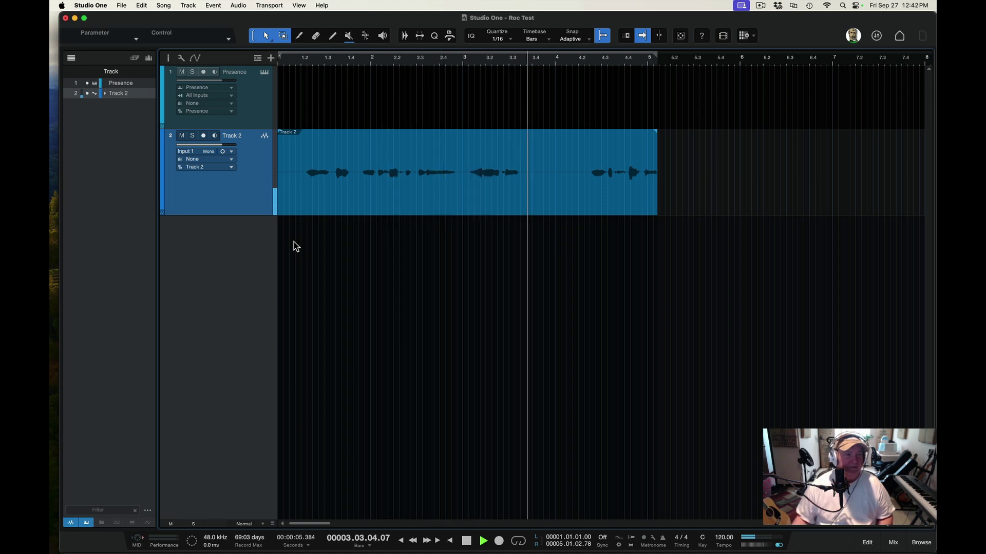
{"action": "key", "text": "space"}
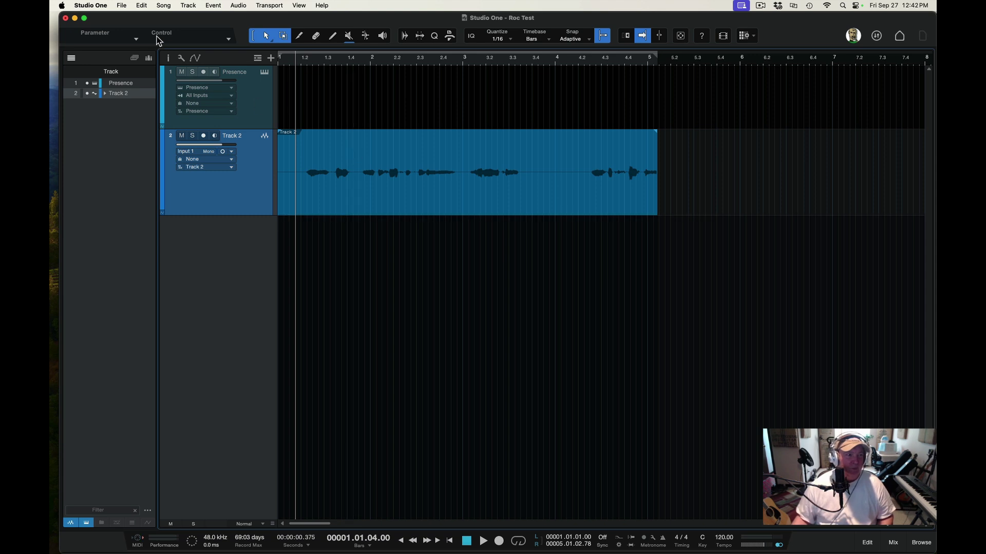
Save the current song under its existing name.
{"action": "left_click", "coordinate": [122, 6]}
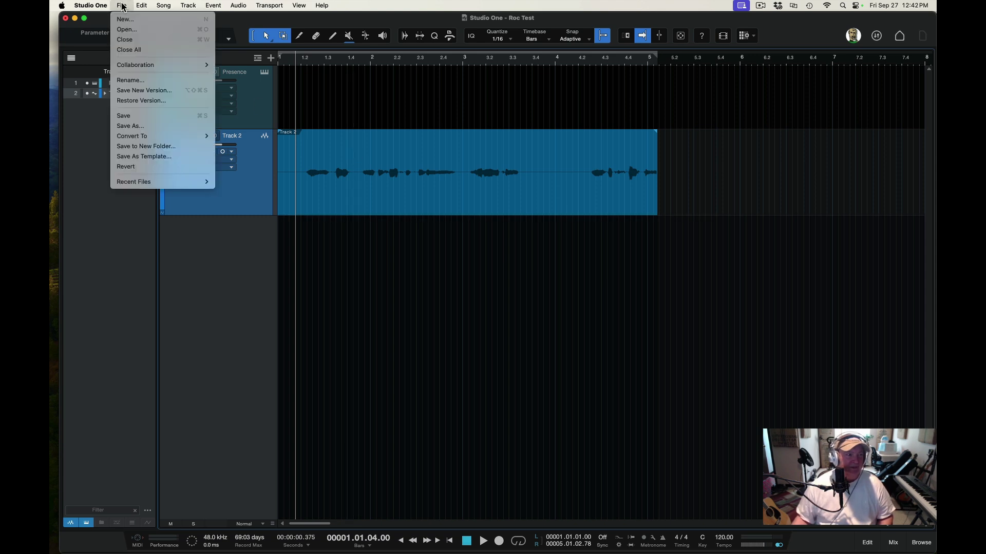
{"action": "left_click", "coordinate": [146, 121]}
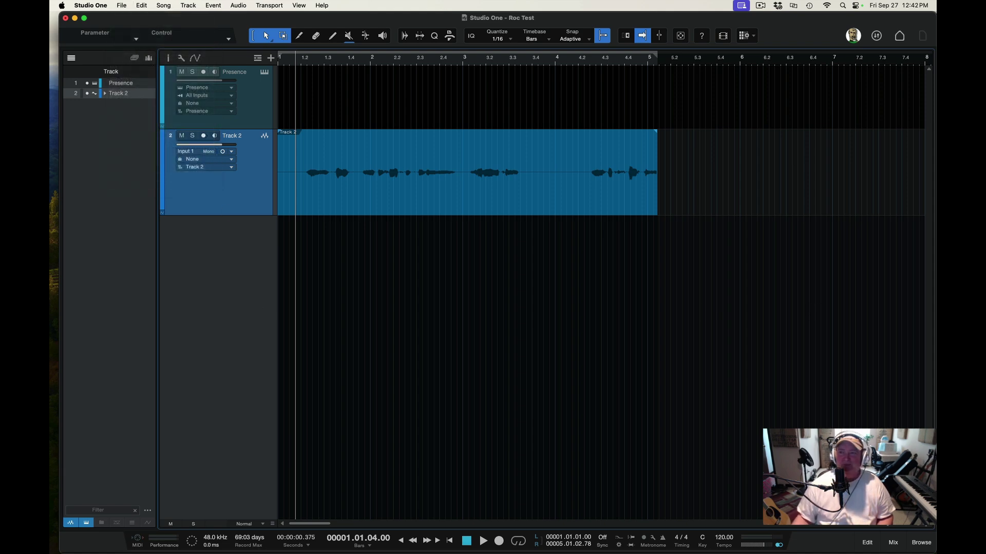
Switch to Finder, look into the Songs folder inside the Documents folder's Studio One folder, and close the window.
{"action": "key", "text": "super+Tab"}
{"action": "left_click_drag", "start_coordinate": [924, 102], "coordinate": [525, 122]}
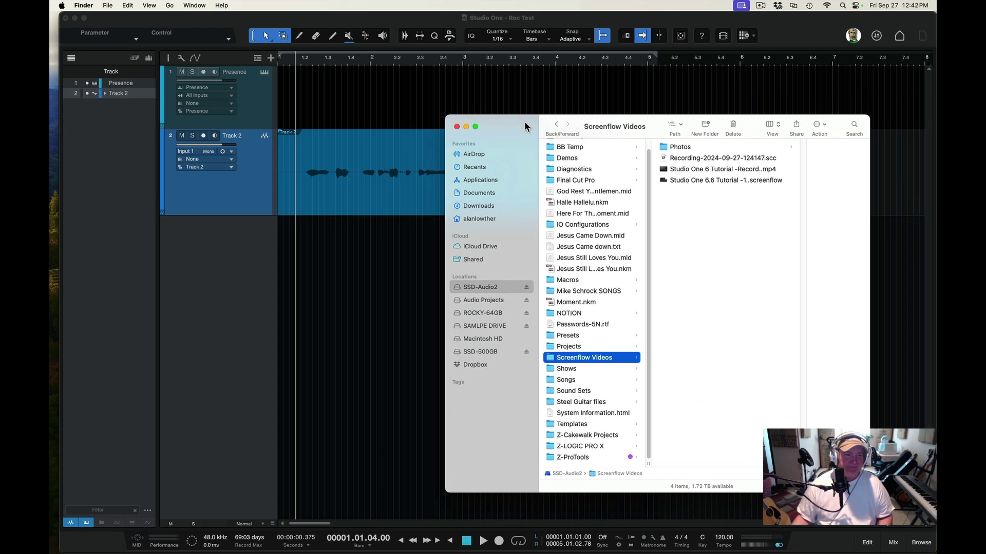
{"action": "left_click", "coordinate": [486, 194]}
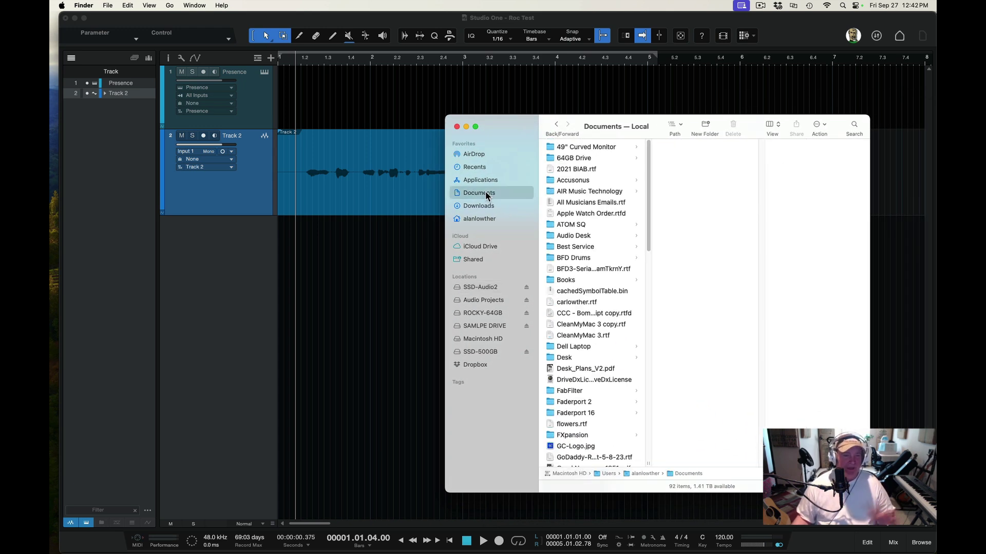
{"action": "scroll", "coordinate": [661, 353], "scroll_direction": "down", "scroll_amount": 15}
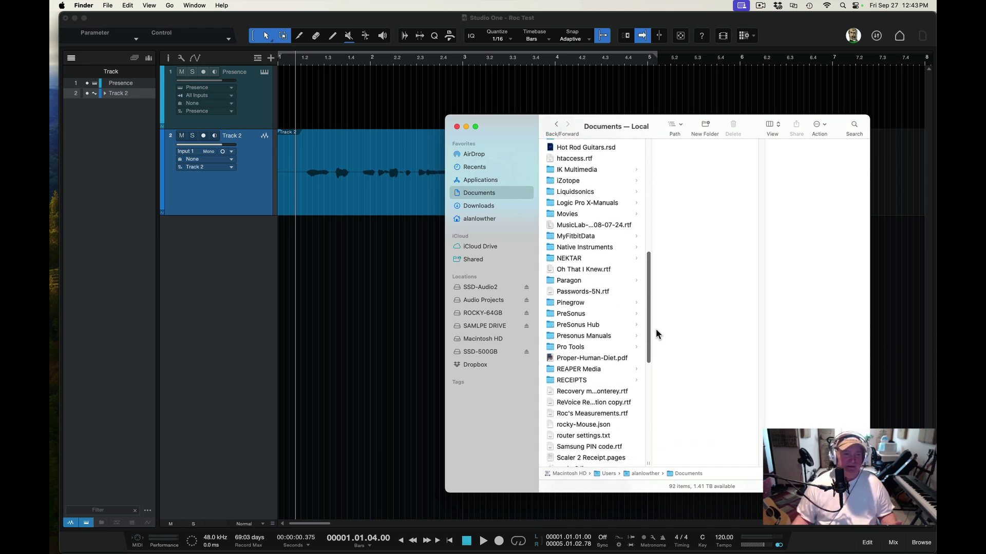
{"action": "left_click_drag", "start_coordinate": [656, 334], "coordinate": [652, 423]}
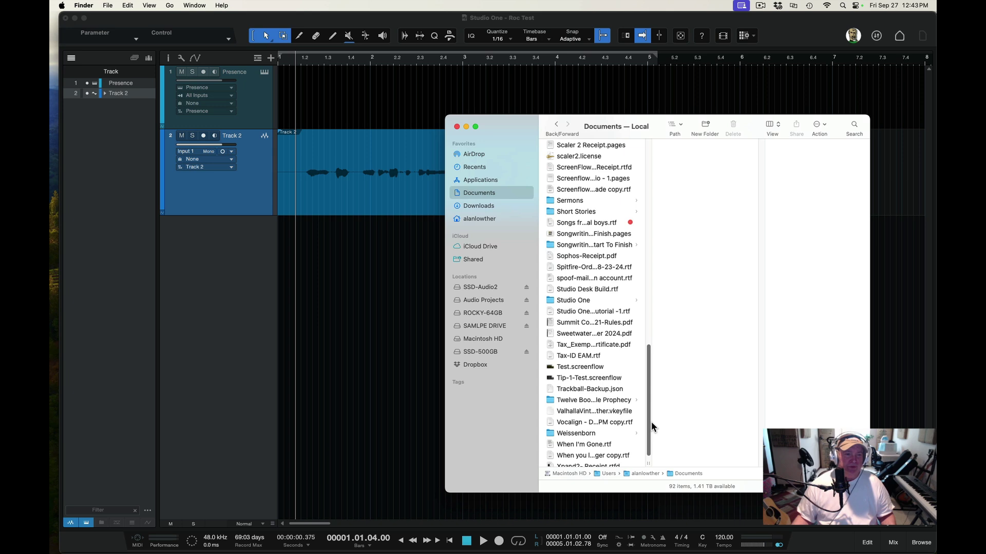
{"action": "left_click", "coordinate": [567, 303]}
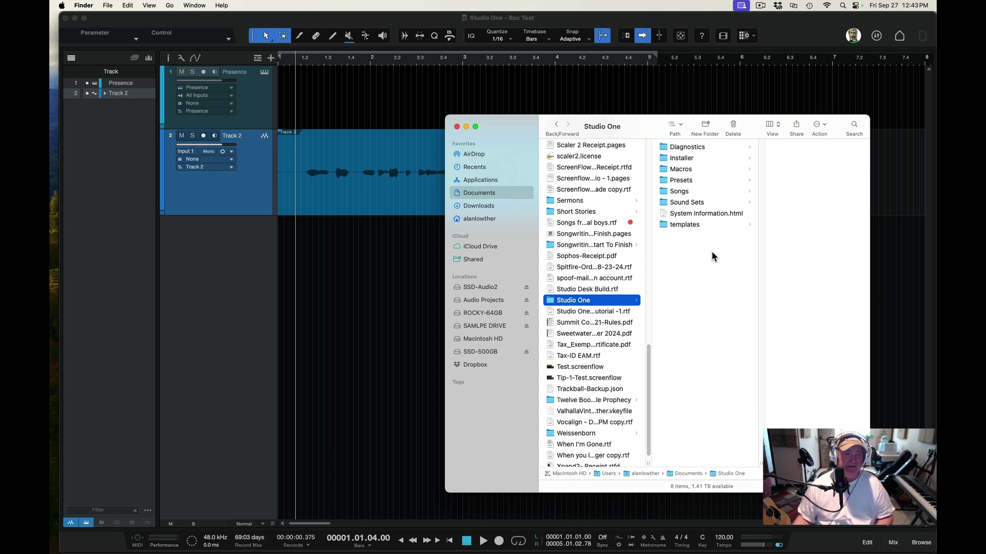
{"action": "left_click", "coordinate": [663, 192]}
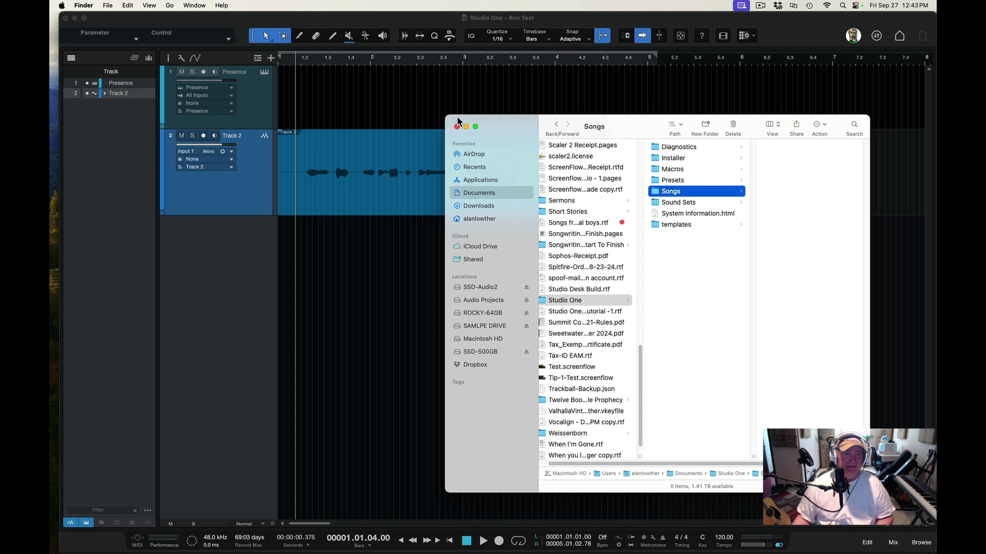
{"action": "key", "text": "super+w"}
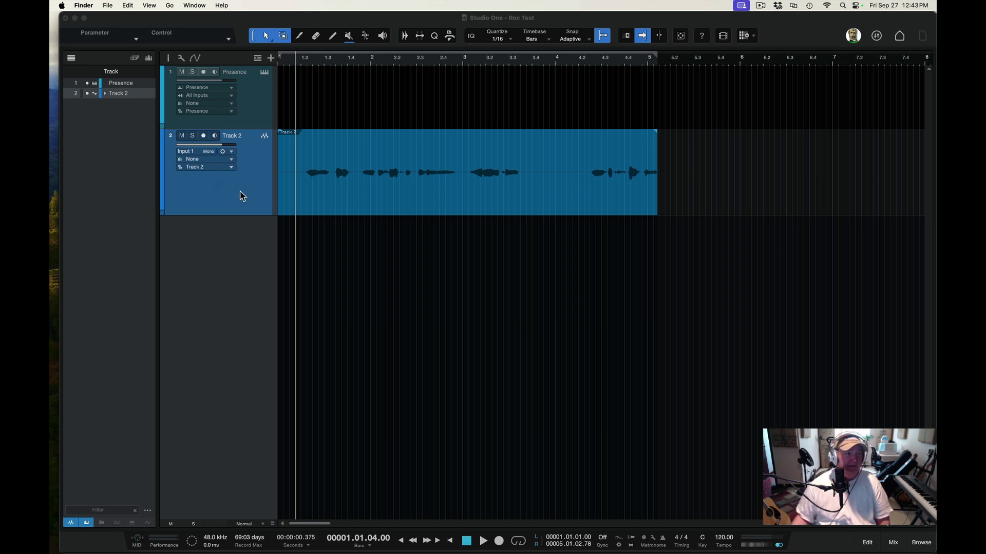
Add another PreSonus Presence instrument as a new track below Track 2, make that track taller, and close its instrument window.
{"action": "left_click", "coordinate": [253, 109]}
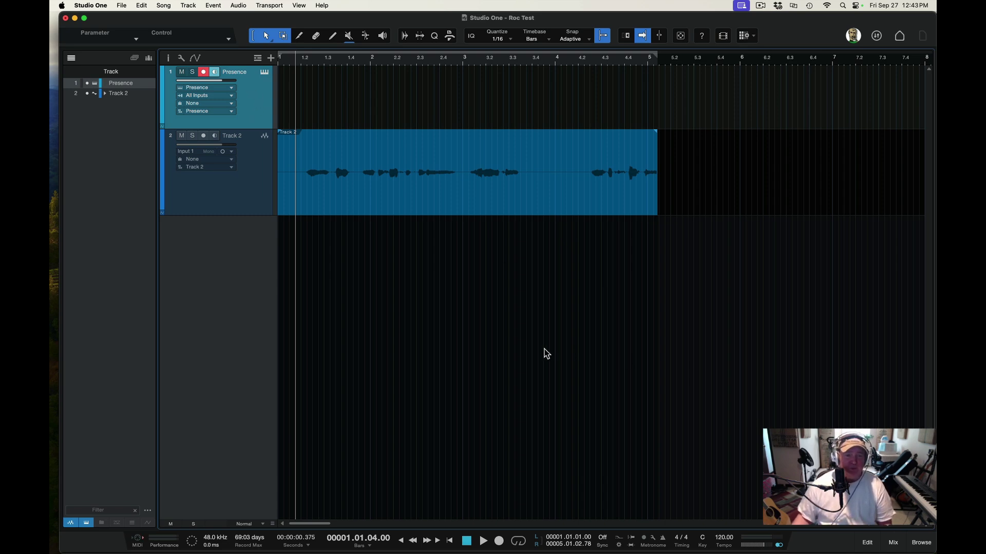
{"action": "left_click", "coordinate": [921, 543]}
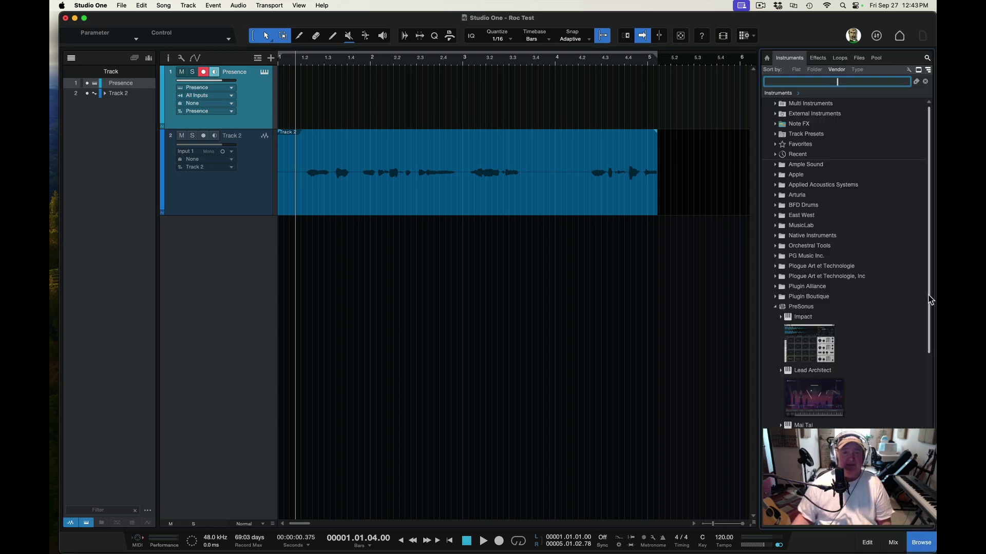
{"action": "left_click_drag", "start_coordinate": [930, 297], "coordinate": [930, 382]}
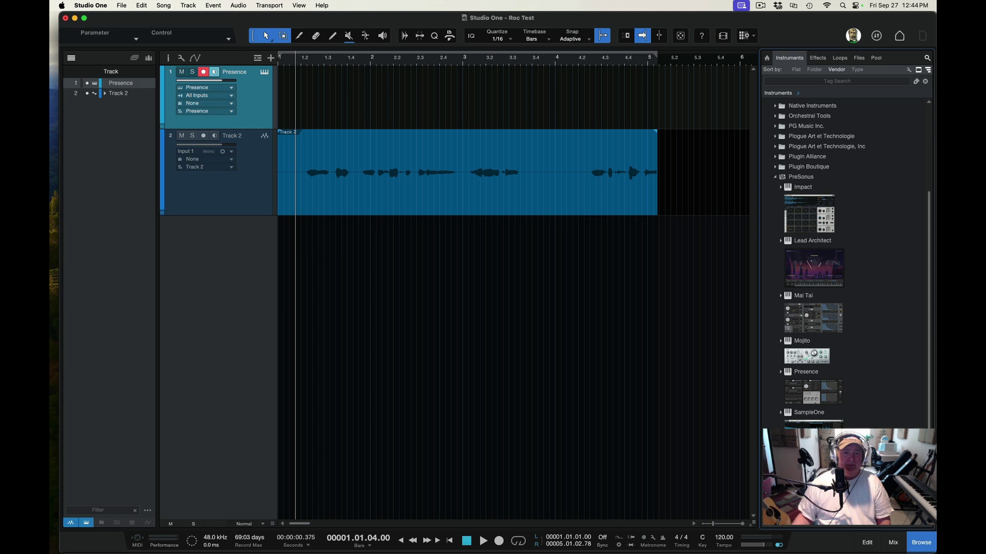
{"action": "left_click_drag", "start_coordinate": [821, 394], "coordinate": [296, 250]}
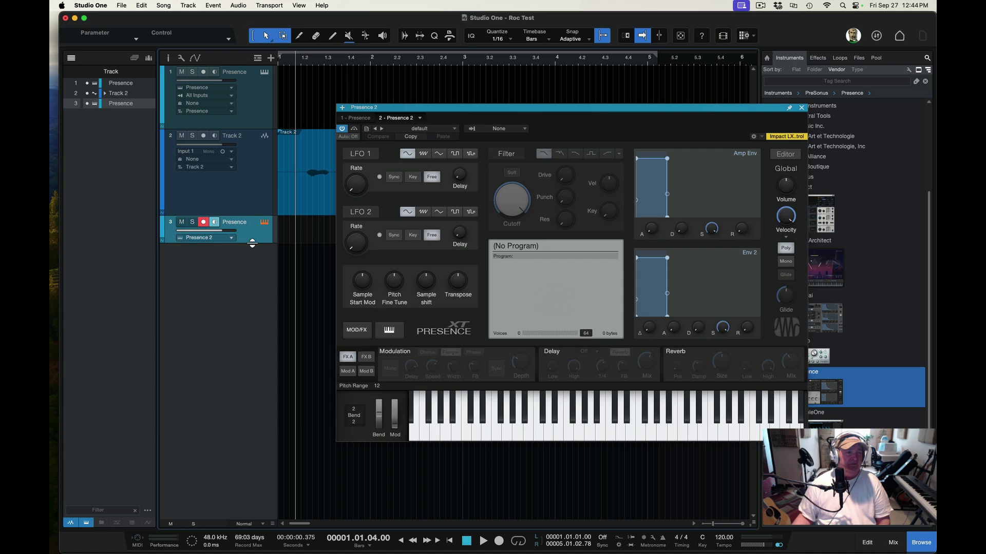
{"action": "left_click_drag", "start_coordinate": [253, 245], "coordinate": [255, 284]}
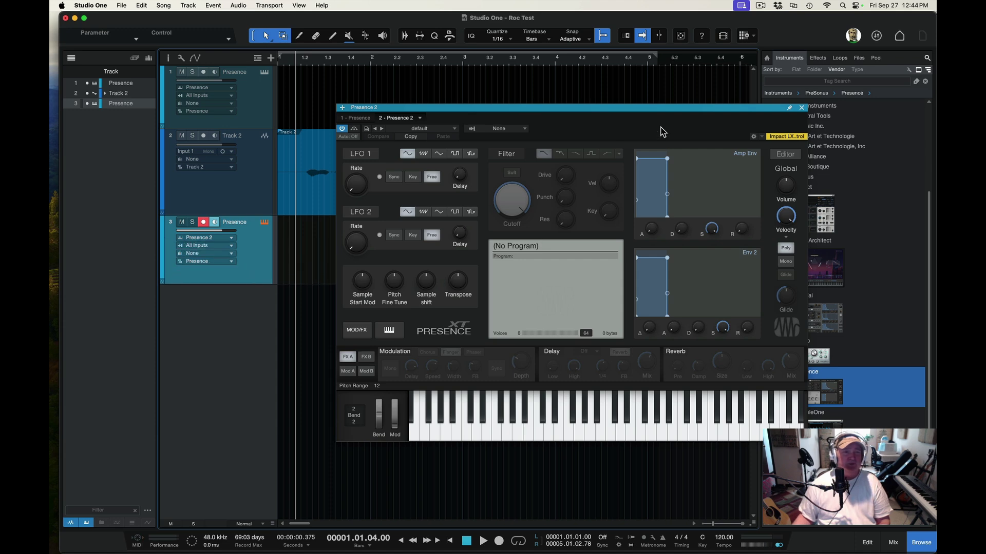
{"action": "left_click", "coordinate": [802, 108]}
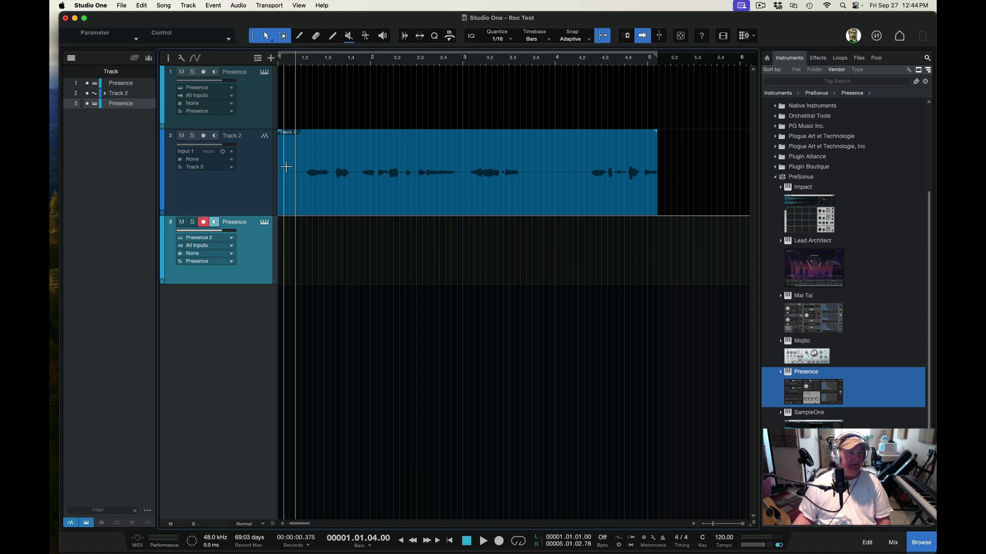
Rename the first Presence track to "Keys".
{"action": "left_click", "coordinate": [261, 117]}
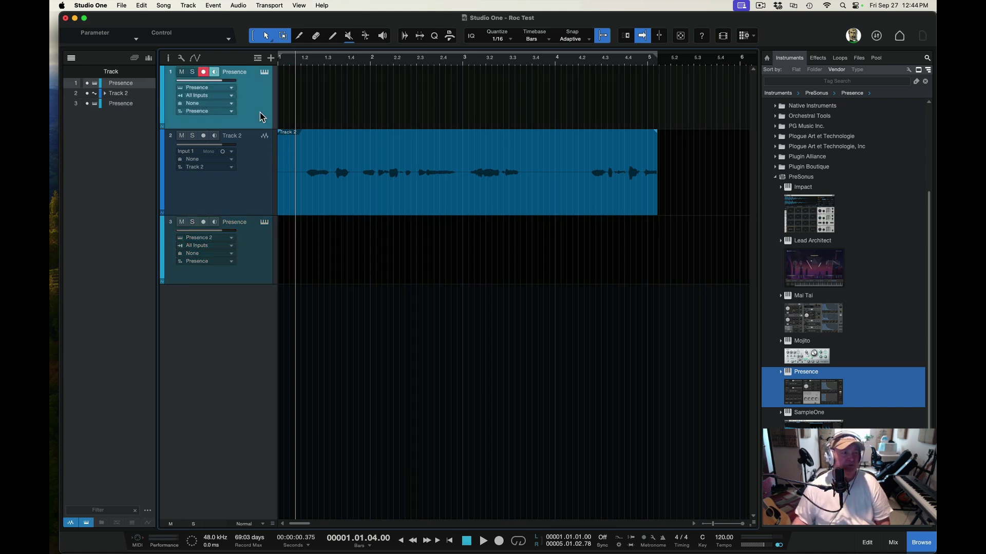
{"action": "double_click", "coordinate": [237, 73]}
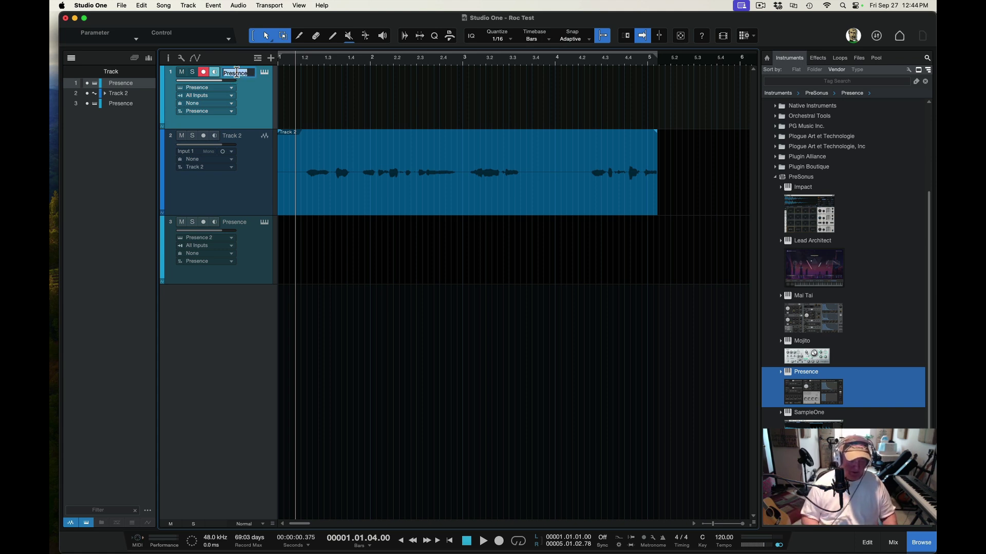
{"action": "type", "text": "Keys"}
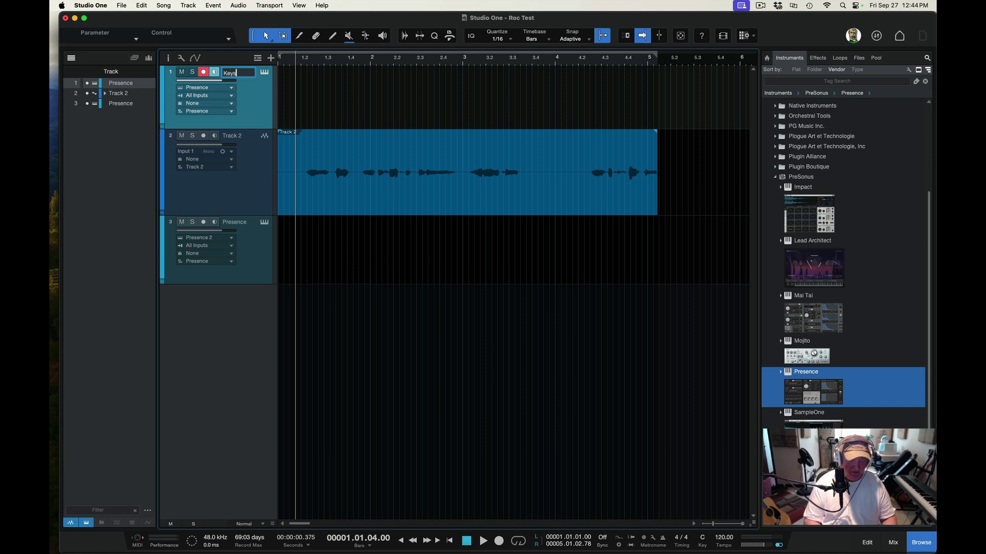
{"action": "key", "text": "Return"}
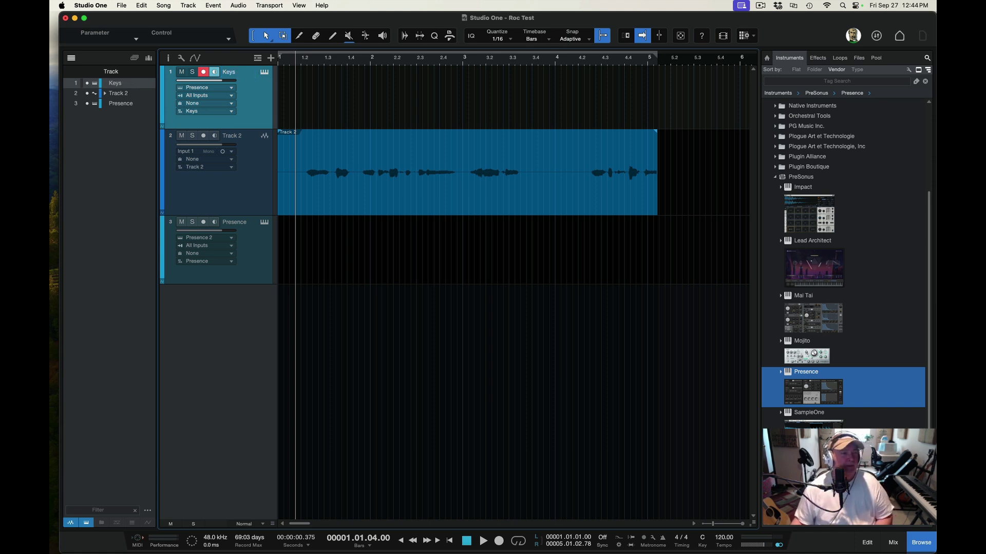
Open the Keys track's Presence instrument and load the Rhodes Ballad preset from the Rhodes MK1 keyboards.
{"action": "left_click", "coordinate": [265, 71]}
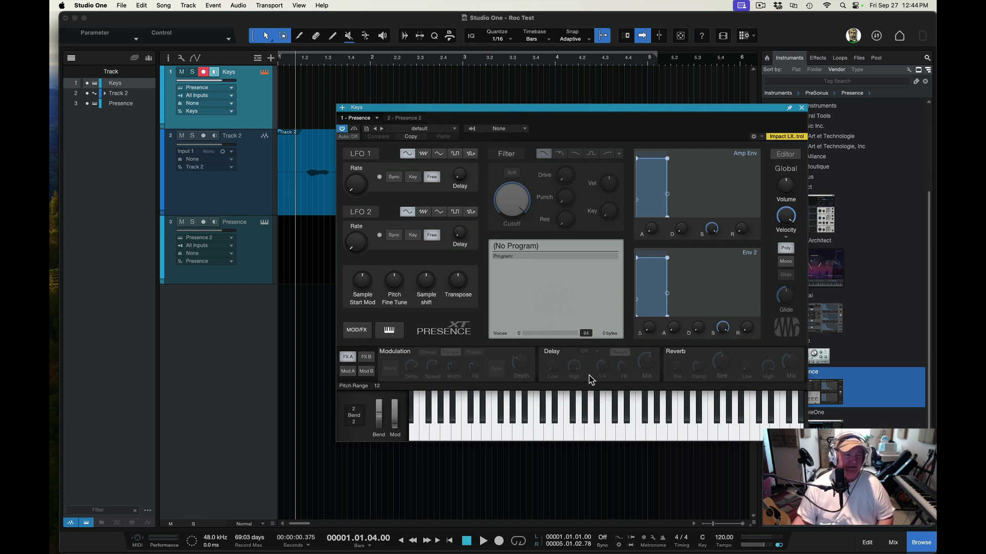
{"action": "left_click", "coordinate": [447, 132]}
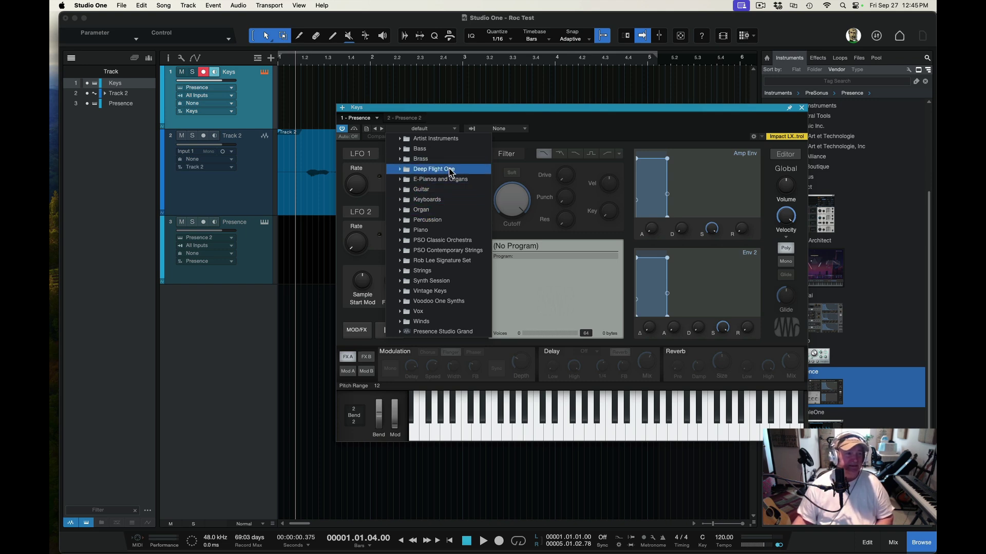
{"action": "left_click", "coordinate": [434, 201]}
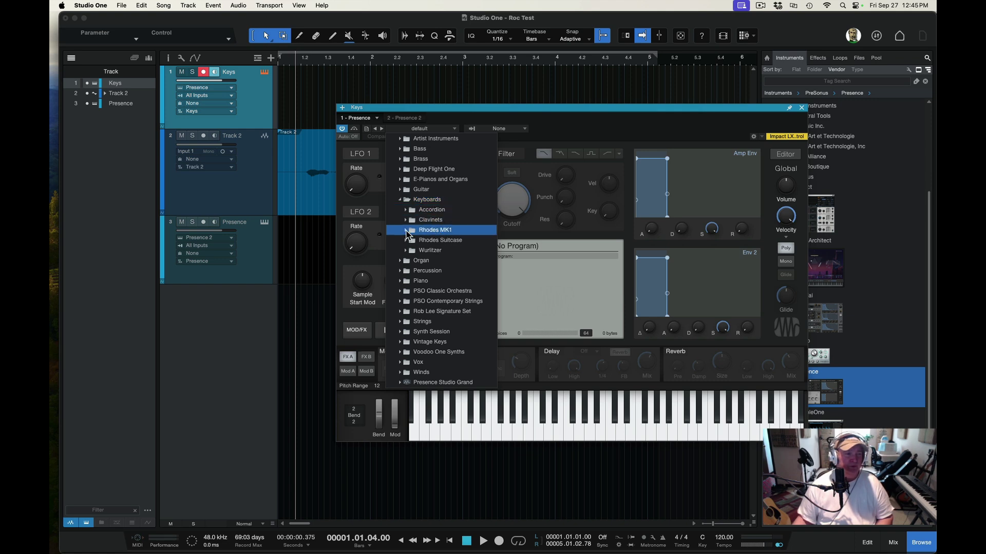
{"action": "left_click", "coordinate": [406, 230]}
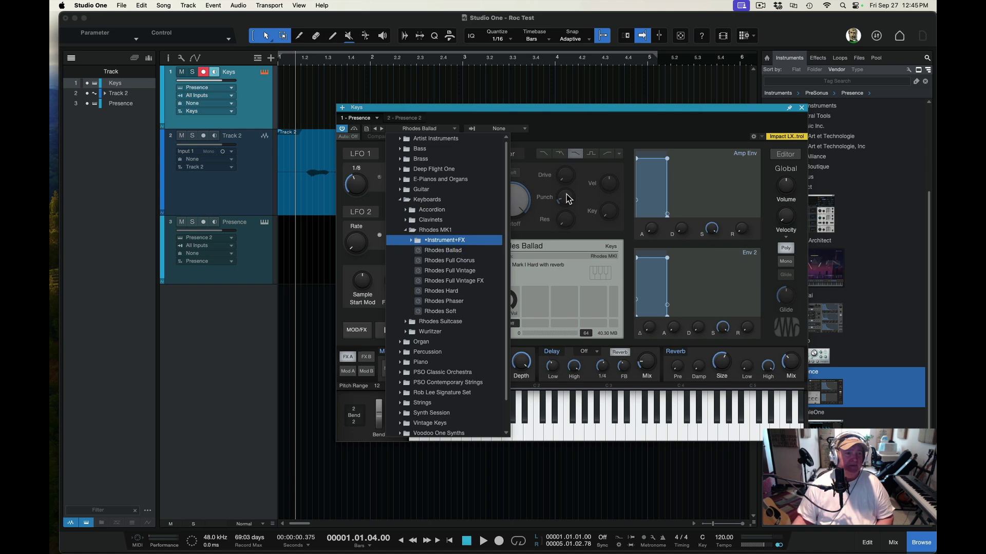
{"action": "left_click", "coordinate": [611, 137]}
Audition the Rhodes Ballad sound by playing several notes on the Presence on-screen keyboard.
{"action": "left_click", "coordinate": [557, 431]}
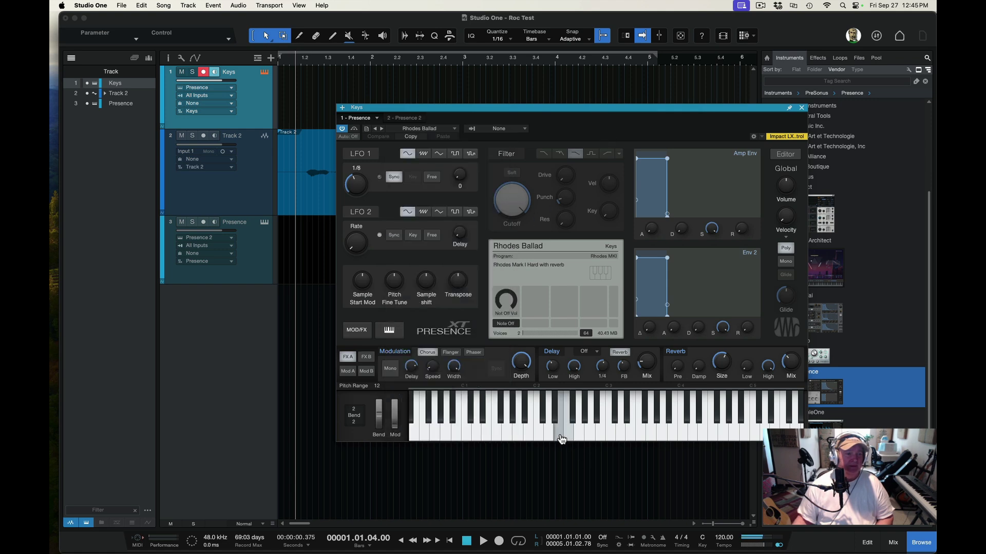
{"action": "left_click", "coordinate": [503, 433]}
{"action": "left_click", "coordinate": [499, 434]}
{"action": "left_click", "coordinate": [558, 434]}
{"action": "left_click", "coordinate": [593, 436]}
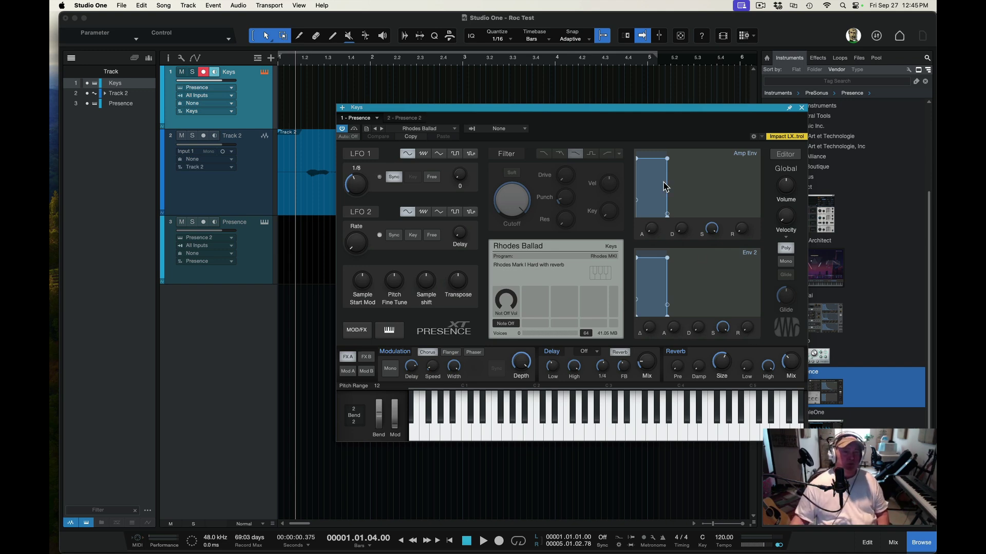
Move the Presence instrument window off the tracks and close it.
{"action": "left_click_drag", "start_coordinate": [642, 108], "coordinate": [693, 227]}
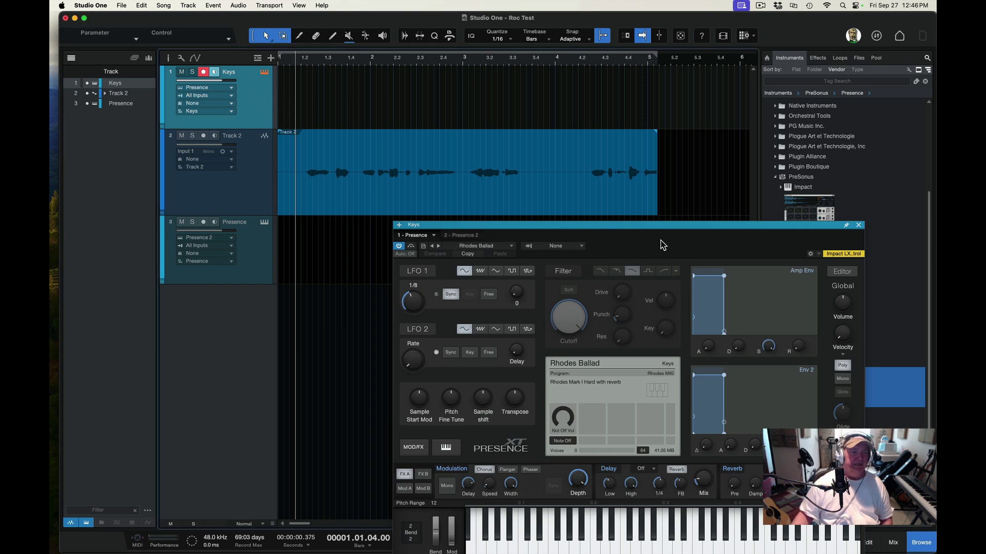
{"action": "left_click_drag", "start_coordinate": [663, 227], "coordinate": [698, 66]}
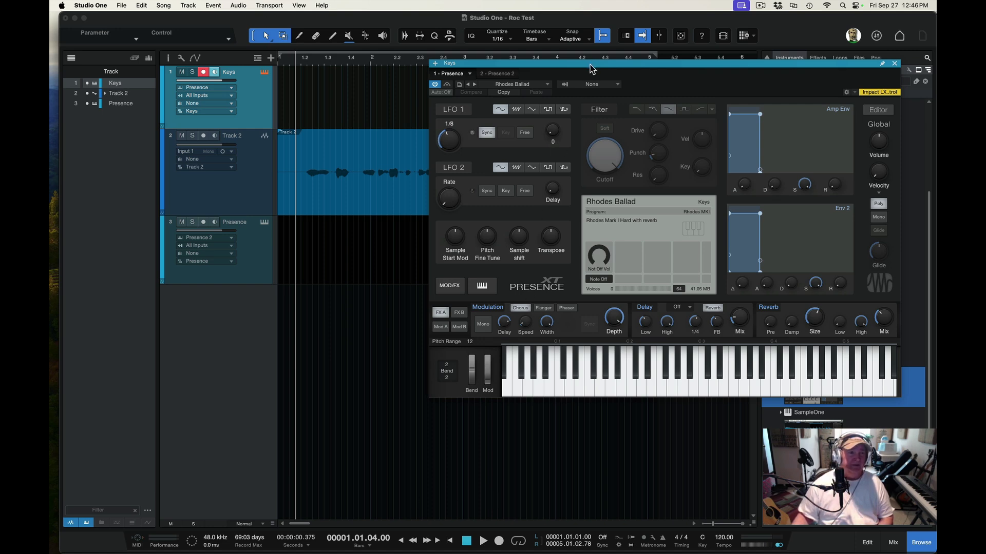
{"action": "left_click_drag", "start_coordinate": [592, 69], "coordinate": [816, 114]}
{"action": "left_click", "coordinate": [934, 109]}
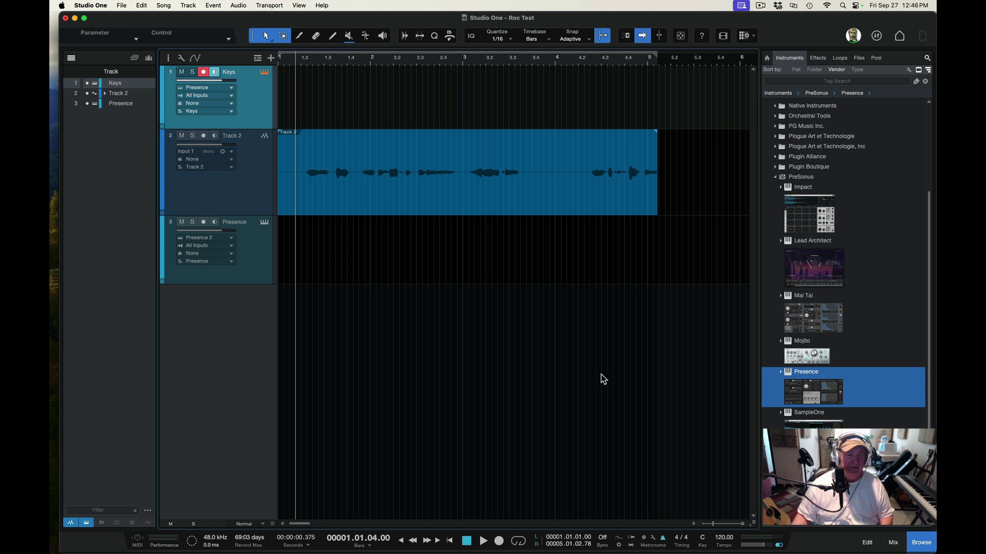
Mute Track 2 and play the song briefly with the metronome on, stopping playback when done.
{"action": "key", "text": "space"}
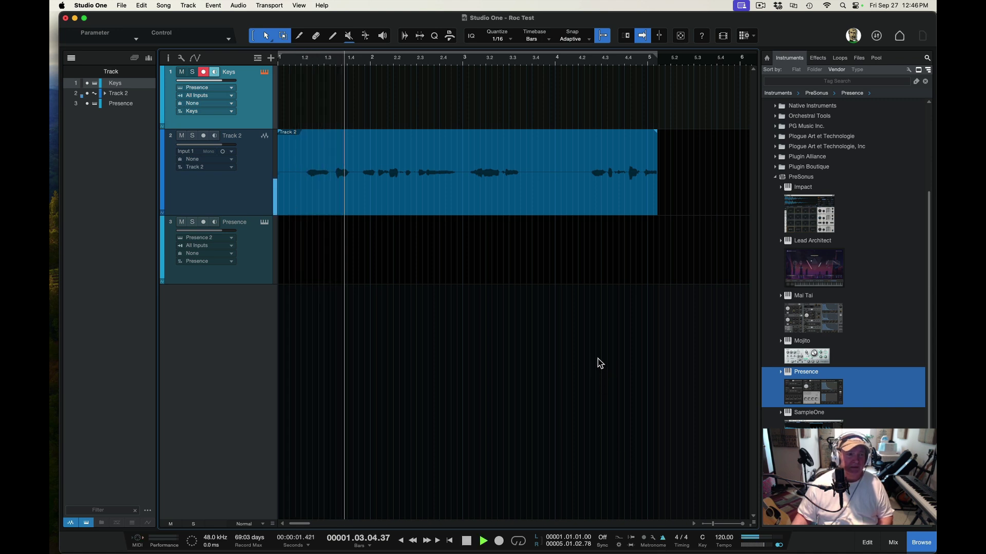
{"action": "key", "text": "space"}
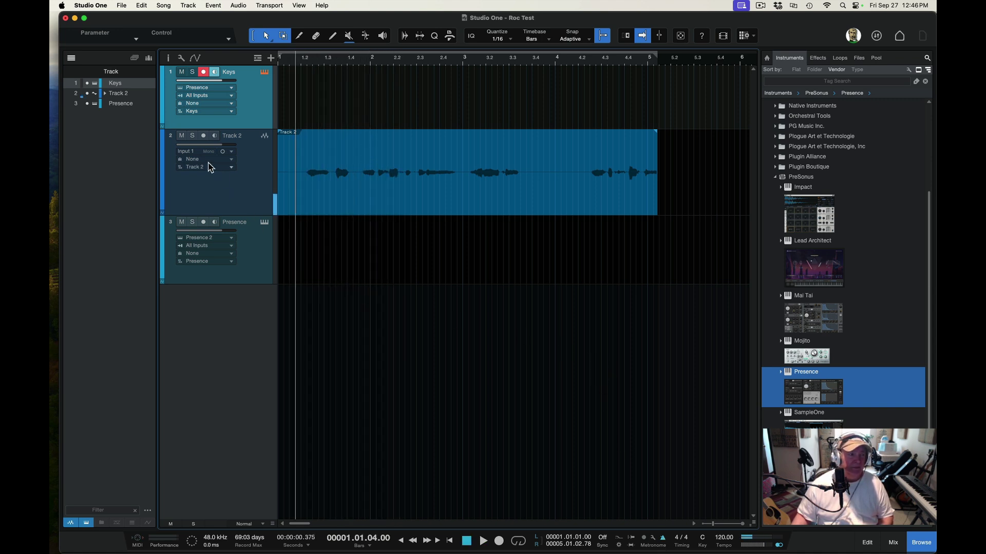
{"action": "left_click", "coordinate": [181, 136]}
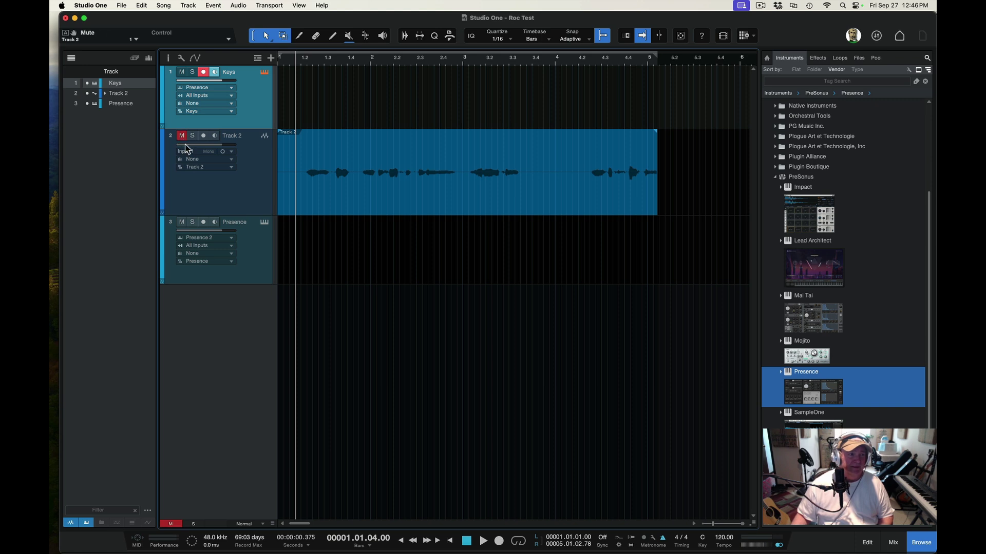
{"action": "key", "text": "space"}
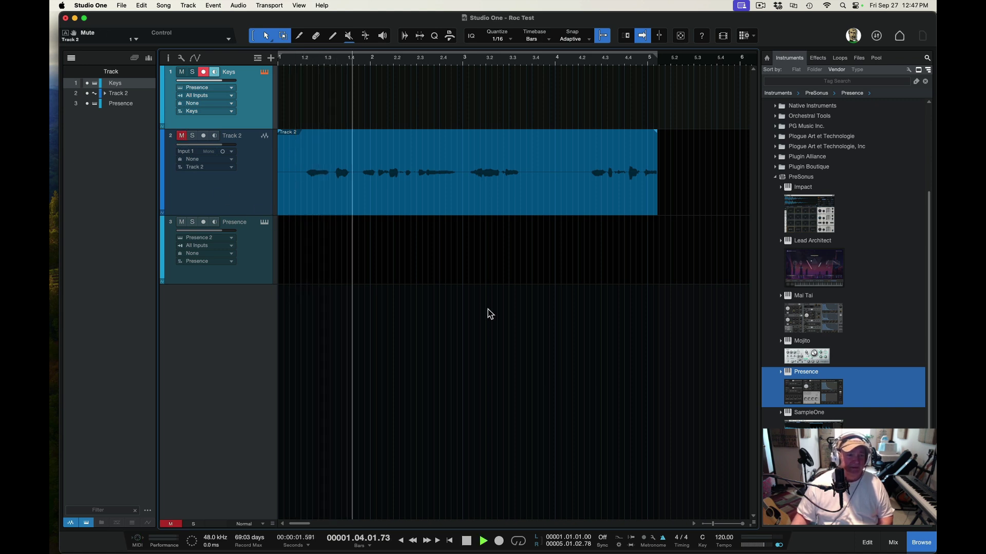
{"action": "key", "text": "space"}
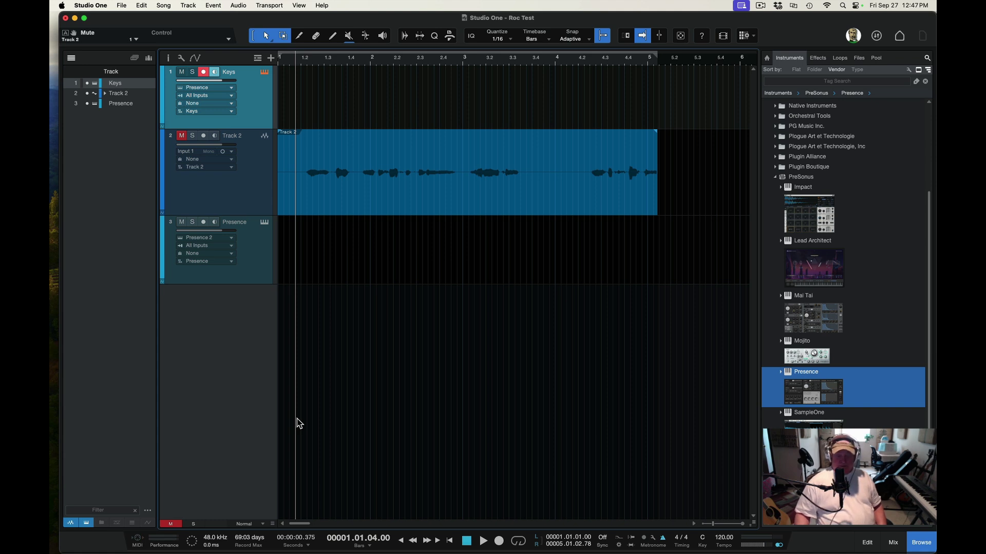
Record a four-chord part on the Keys track from the song start and shift the recorded part slightly earlier to 1.04.04.
{"action": "key", "text": "comma"}
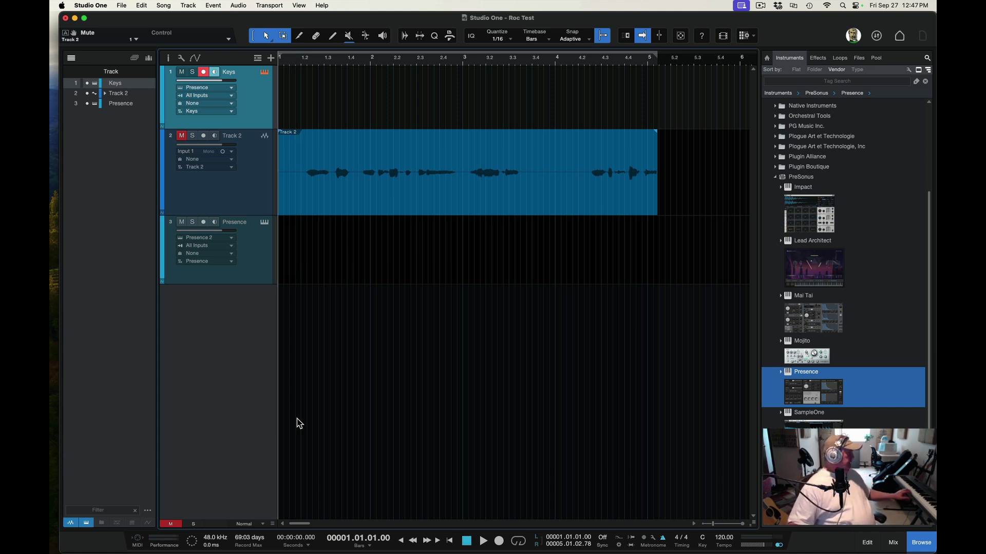
{"action": "key", "text": "KP_Multiply"}
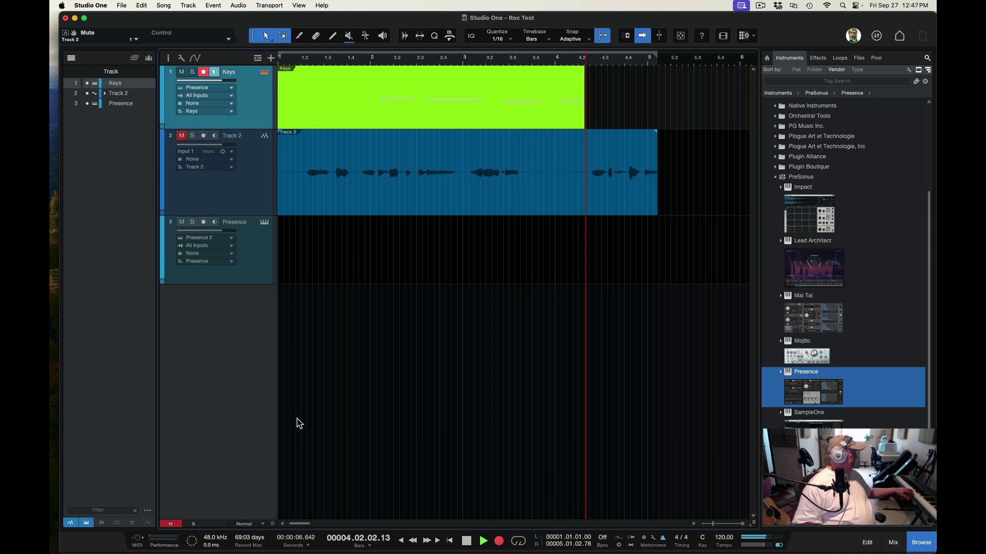
{"action": "key", "text": "space"}
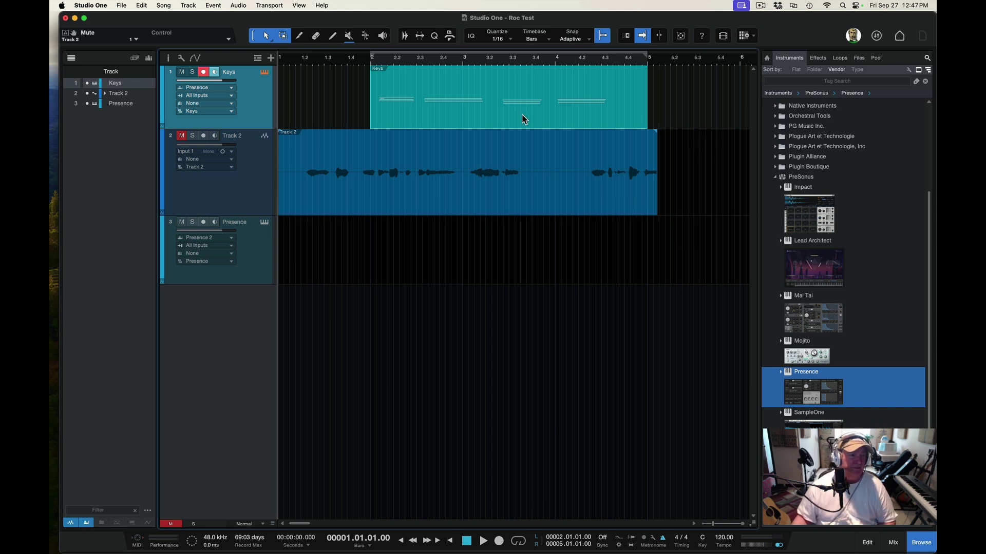
{"action": "left_click_drag", "start_coordinate": [523, 119], "coordinate": [517, 119]}
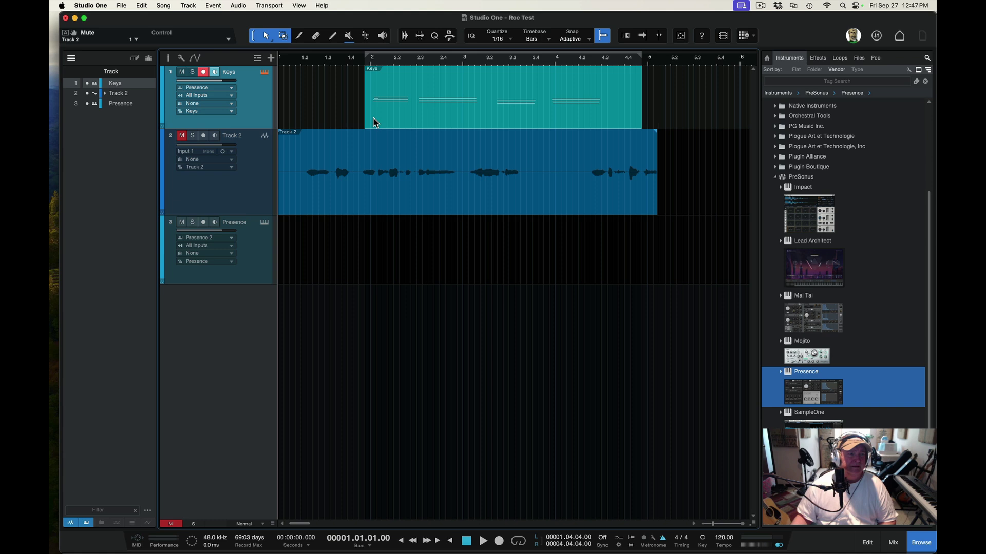
Open the Keys part in the note editor, hide the browser and delete the stray short D 3 note in the first chord.
{"action": "double_click", "coordinate": [460, 123]}
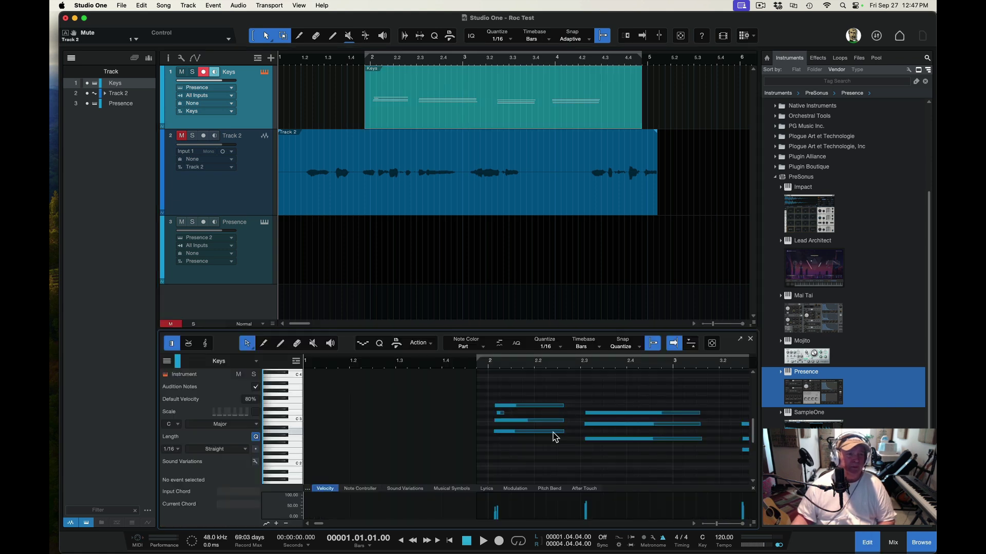
{"action": "left_click", "coordinate": [918, 545]}
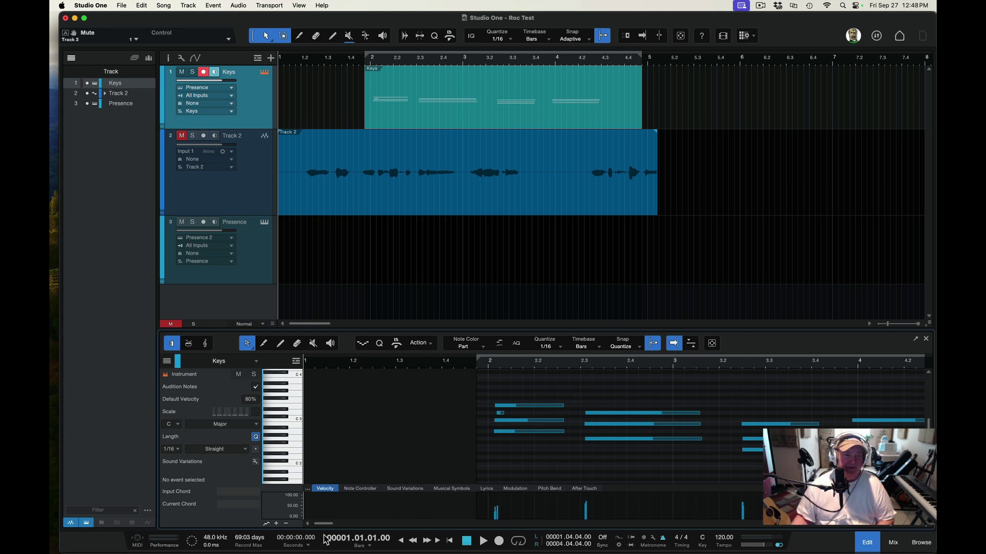
{"action": "left_click_drag", "start_coordinate": [325, 524], "coordinate": [330, 525]}
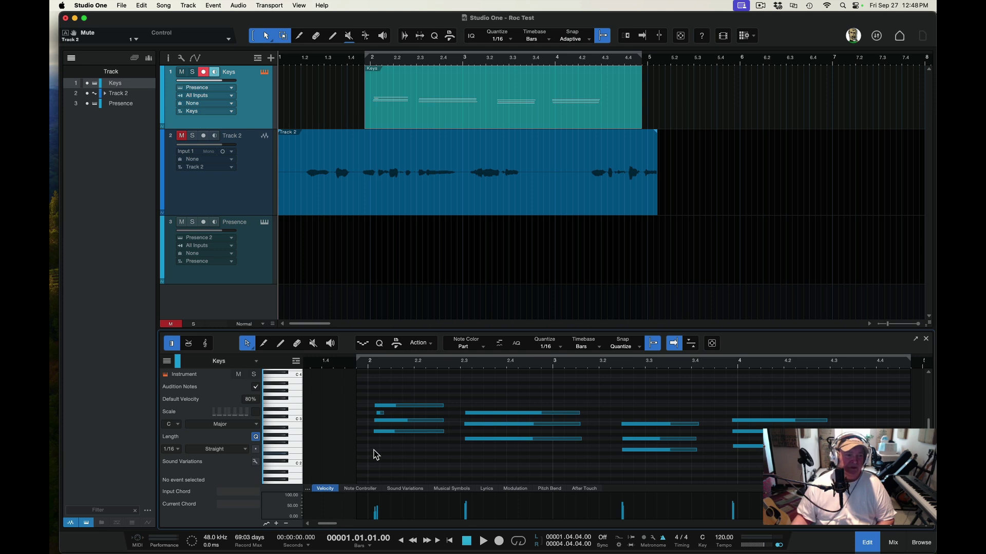
{"action": "left_click", "coordinate": [381, 414]}
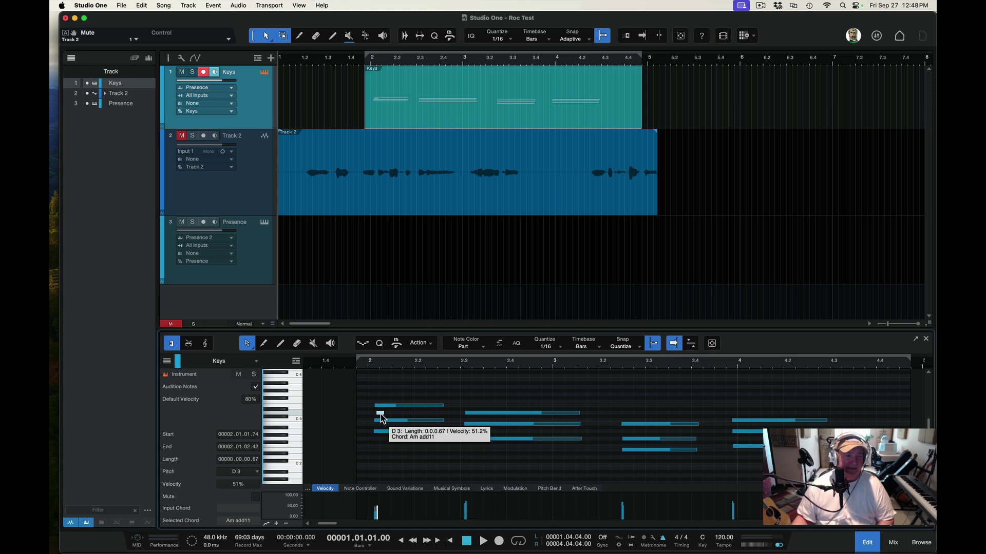
{"action": "key", "text": "Delete"}
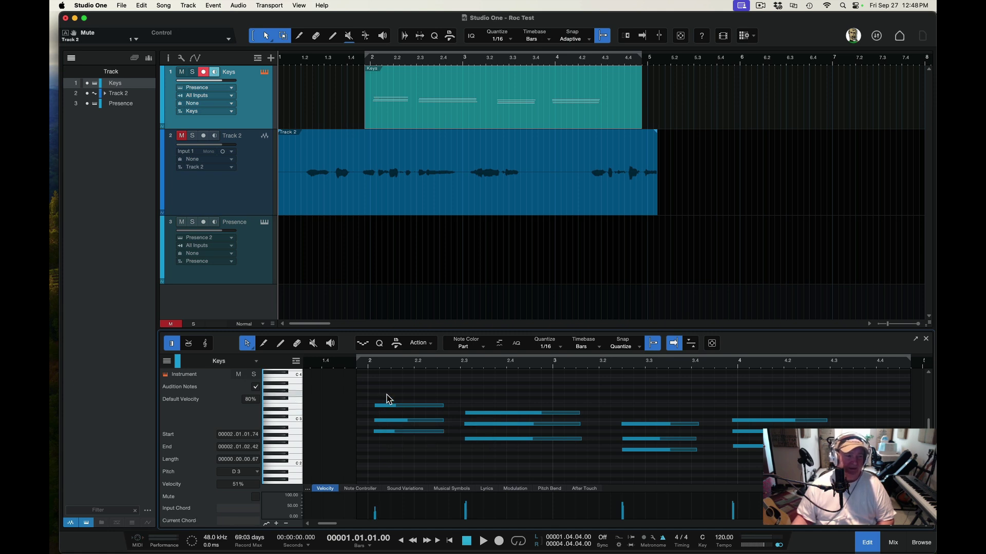
Move the first chord's three notes together to start exactly at bar 2 and play the song briefly to check.
{"action": "left_click", "coordinate": [385, 399]}
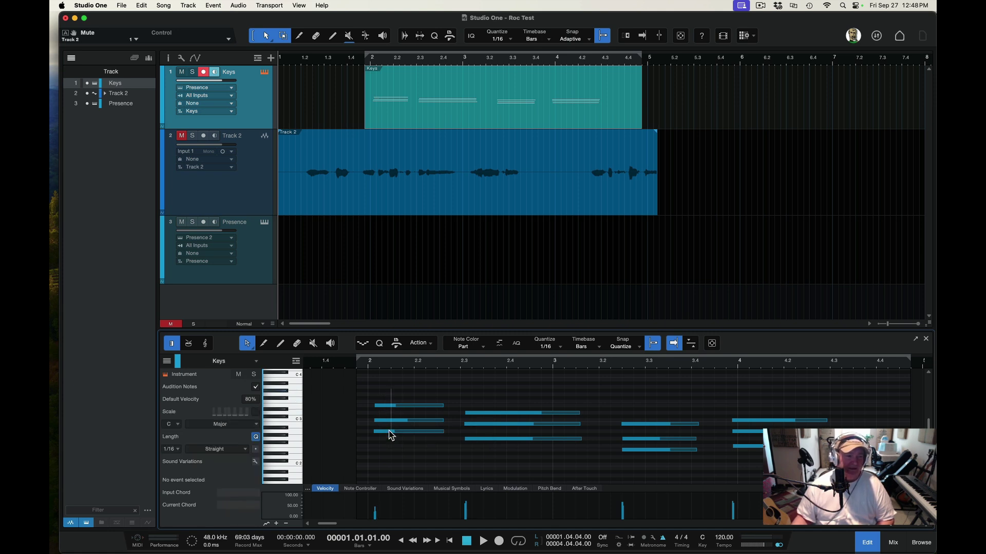
{"action": "left_click_drag", "start_coordinate": [393, 389], "coordinate": [385, 435]}
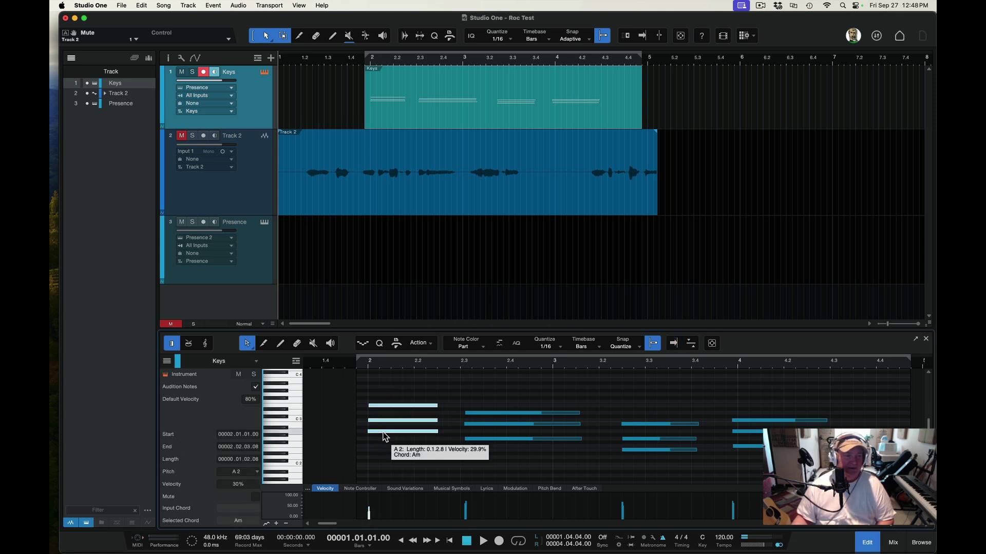
{"action": "key", "text": "f"}
{"action": "key", "text": "space"}
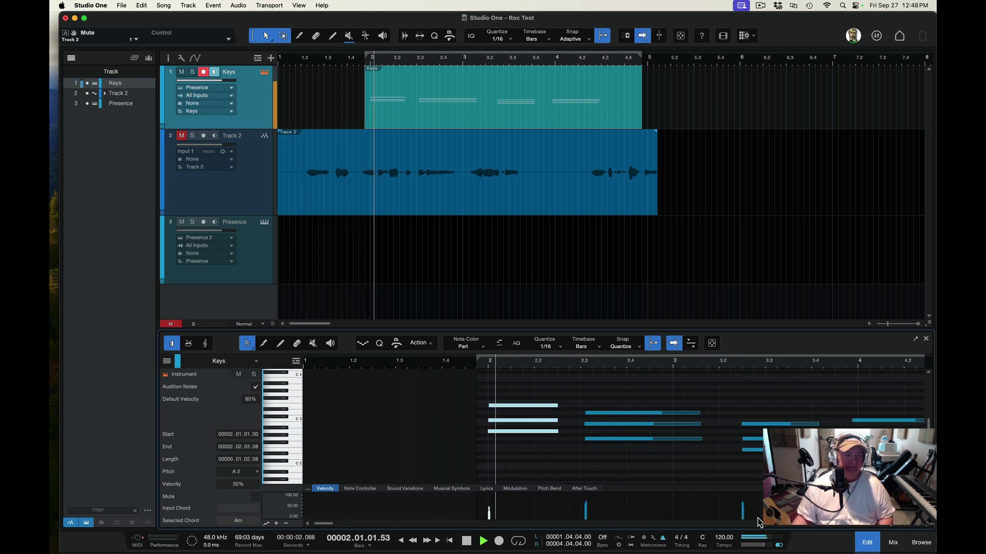
{"action": "key", "text": "space"}
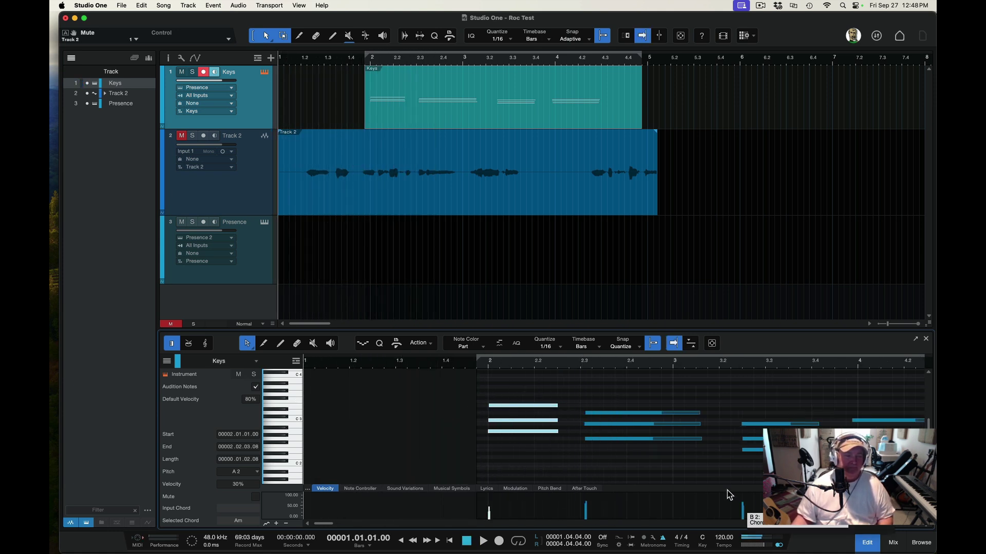
Move the second chord's three notes earlier to start at 2.02.03.96, and shorten them to end at about 2.04.02.89.
{"action": "left_click", "coordinate": [639, 399]}
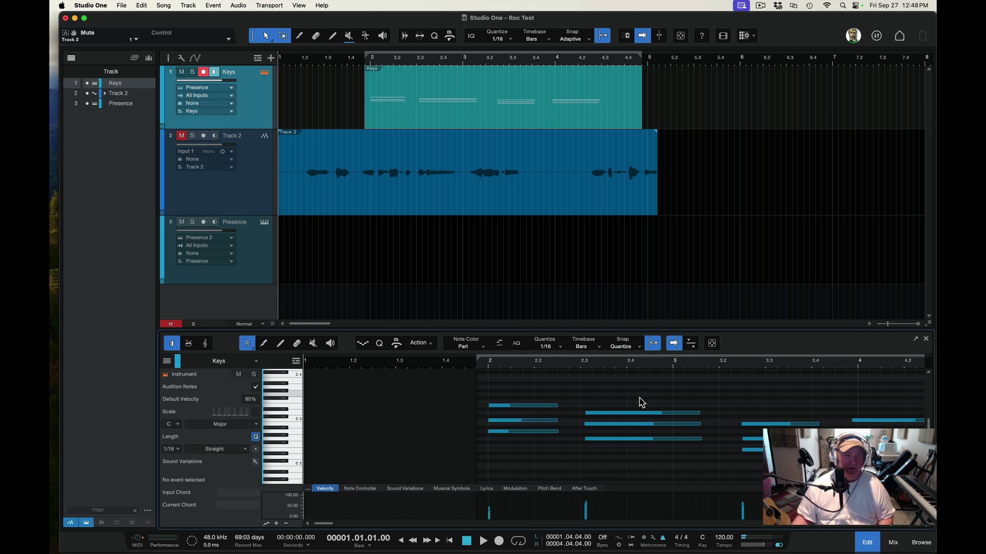
{"action": "left_click_drag", "start_coordinate": [639, 398], "coordinate": [613, 442]}
{"action": "key", "text": "space"}
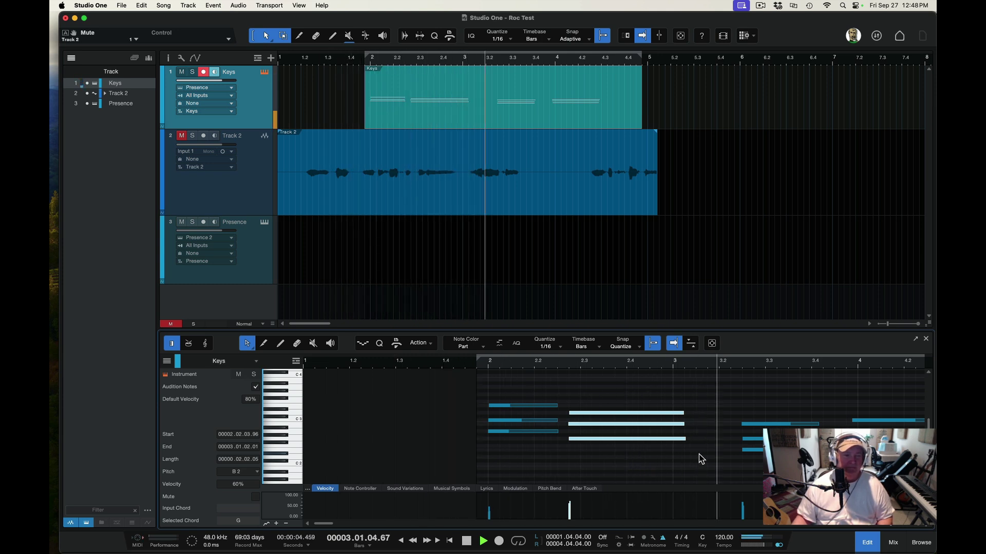
{"action": "key", "text": "space"}
{"action": "left_click", "coordinate": [670, 409]}
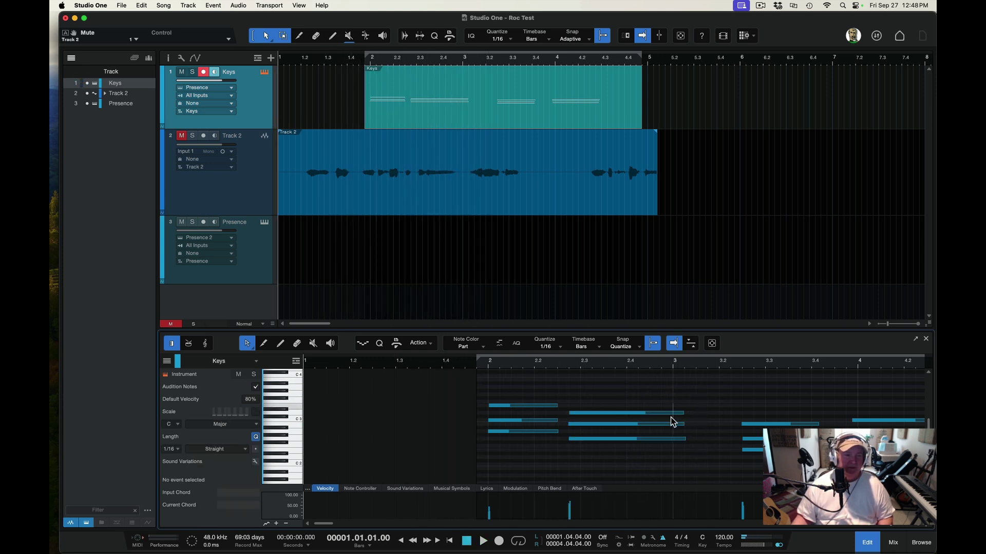
{"action": "left_click_drag", "start_coordinate": [678, 404], "coordinate": [653, 440]}
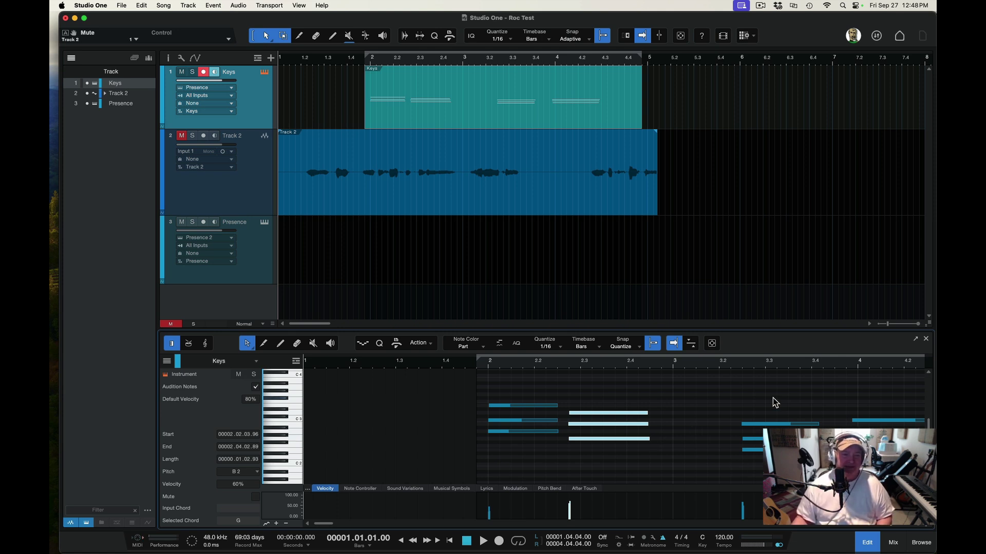
Move the third chord to start at about bar 3 and the fourth to 3.02.03.92, checking the timing by playback.
{"action": "left_click_drag", "start_coordinate": [734, 413], "coordinate": [710, 455]}
{"action": "key", "text": "n"}
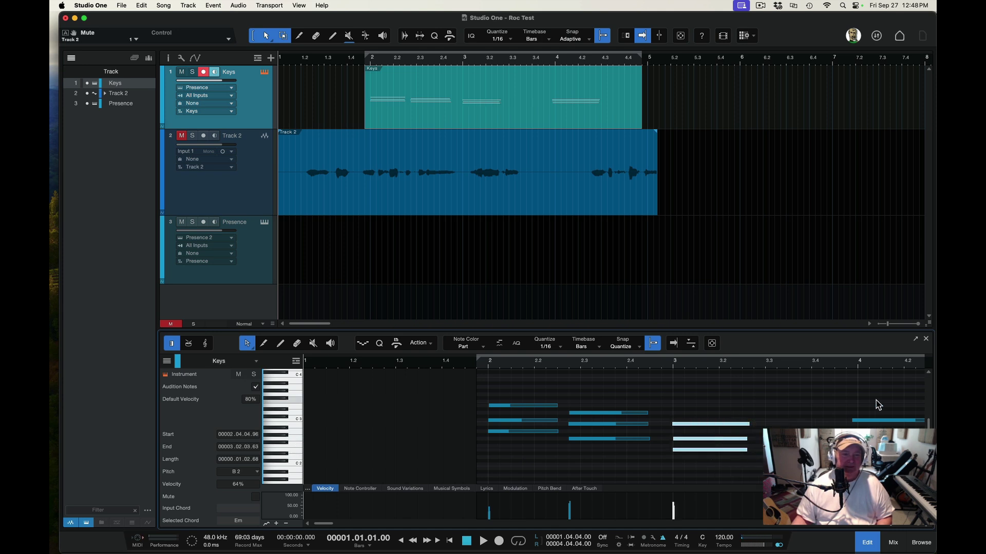
{"action": "left_click", "coordinate": [878, 421]}
{"action": "left_click_drag", "start_coordinate": [842, 450], "coordinate": [773, 450]}
{"action": "key", "text": "space"}
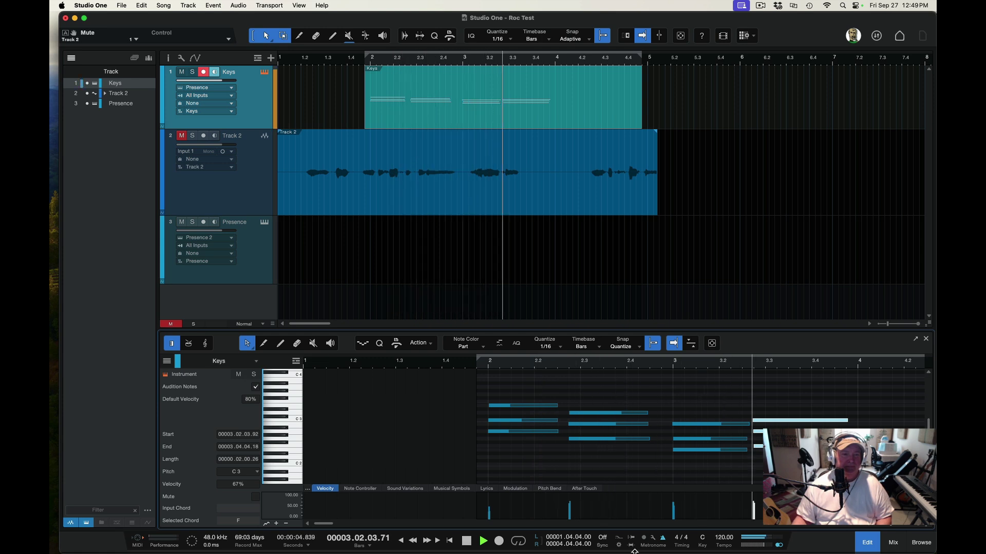
{"action": "key", "text": "space"}
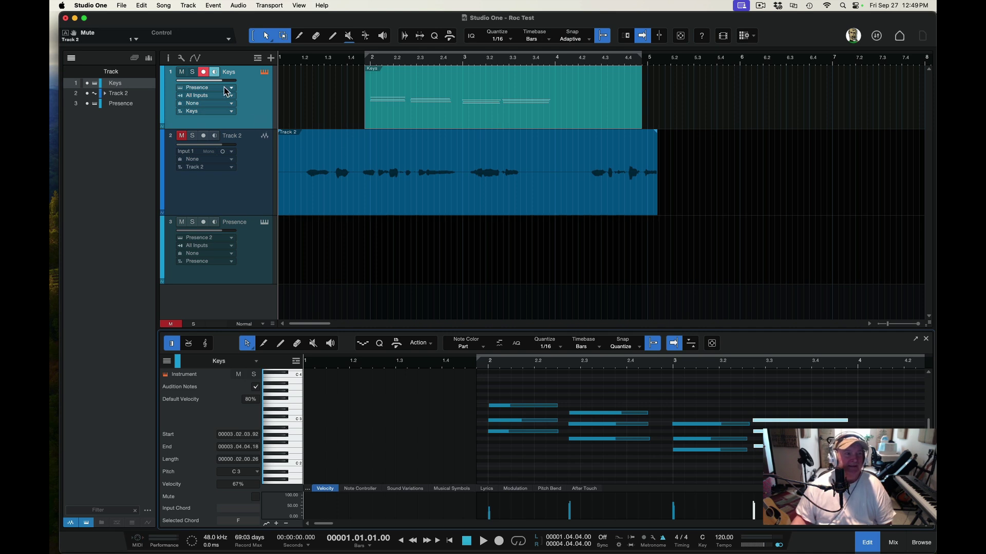
Disarm the Keys track and load the Classic Finger Performance preset from the eBass sounds into the third track's Presence instrument.
{"action": "left_click", "coordinate": [203, 72]}
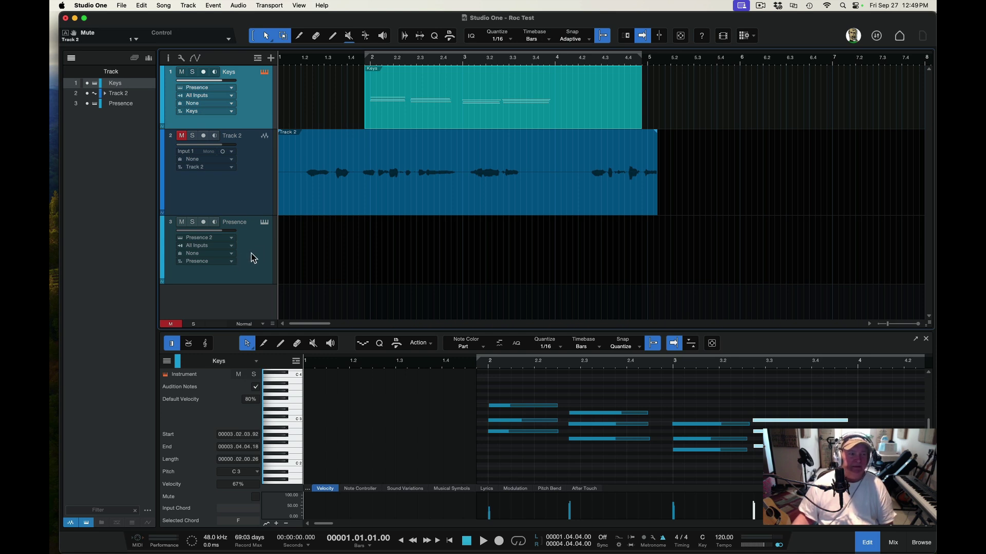
{"action": "left_click", "coordinate": [265, 223]}
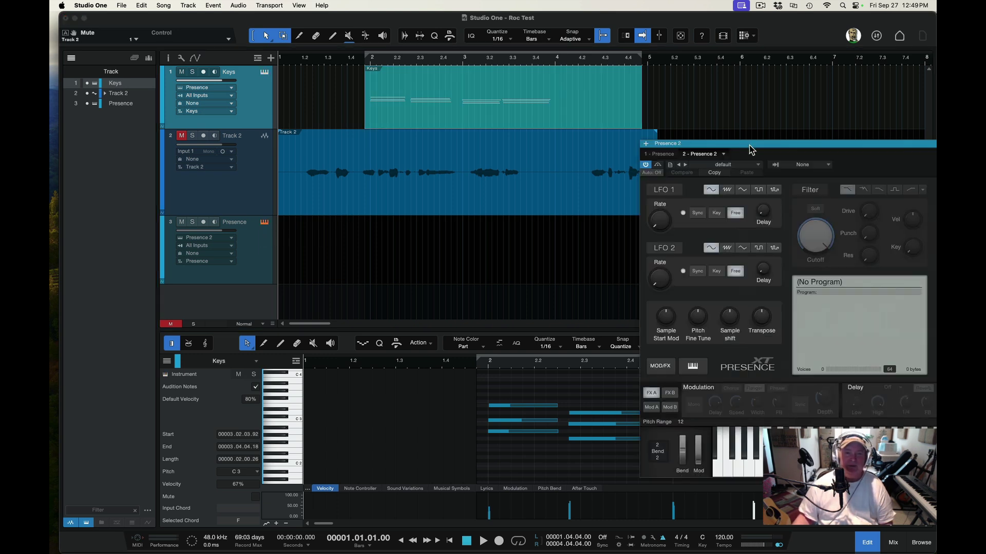
{"action": "left_click_drag", "start_coordinate": [837, 145], "coordinate": [635, 153]}
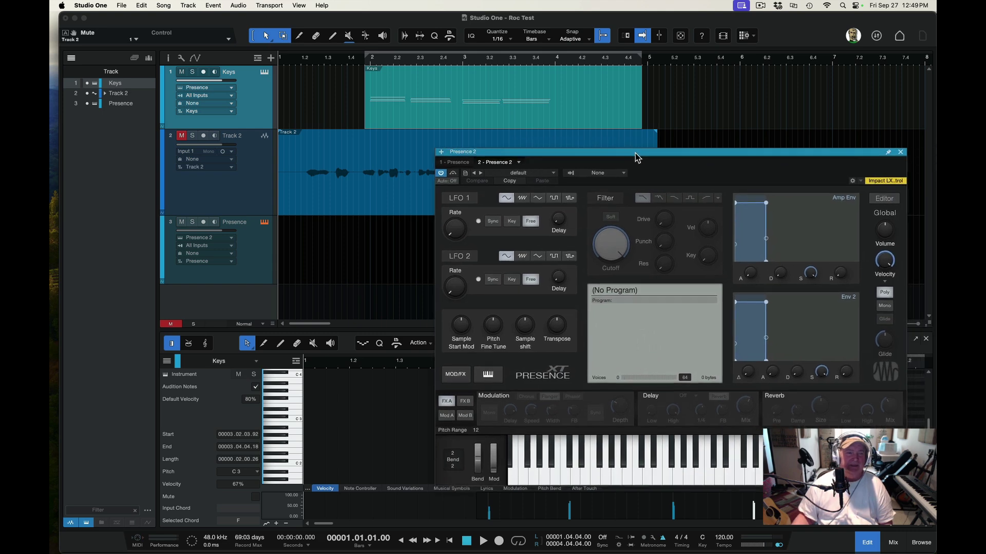
{"action": "left_click", "coordinate": [539, 174]}
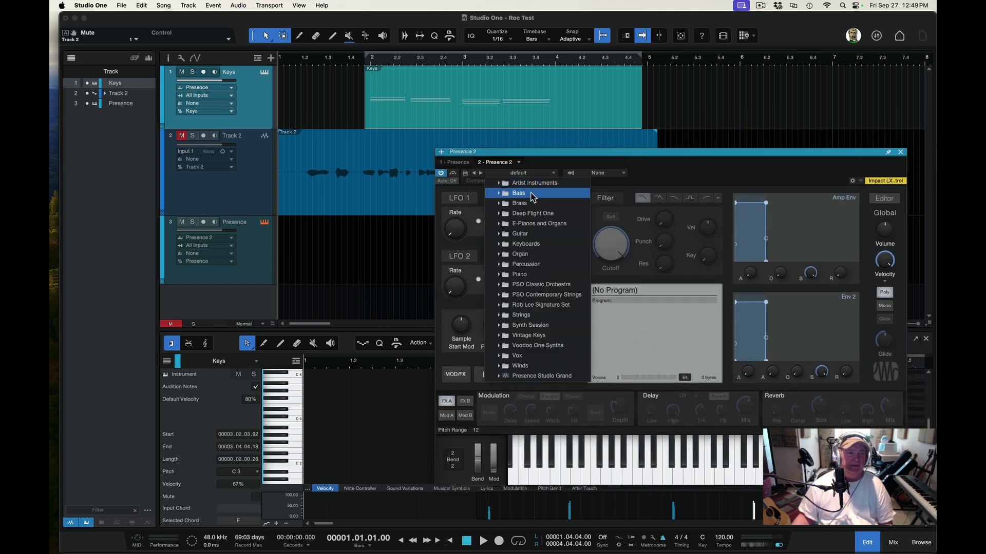
{"action": "left_click", "coordinate": [499, 194]}
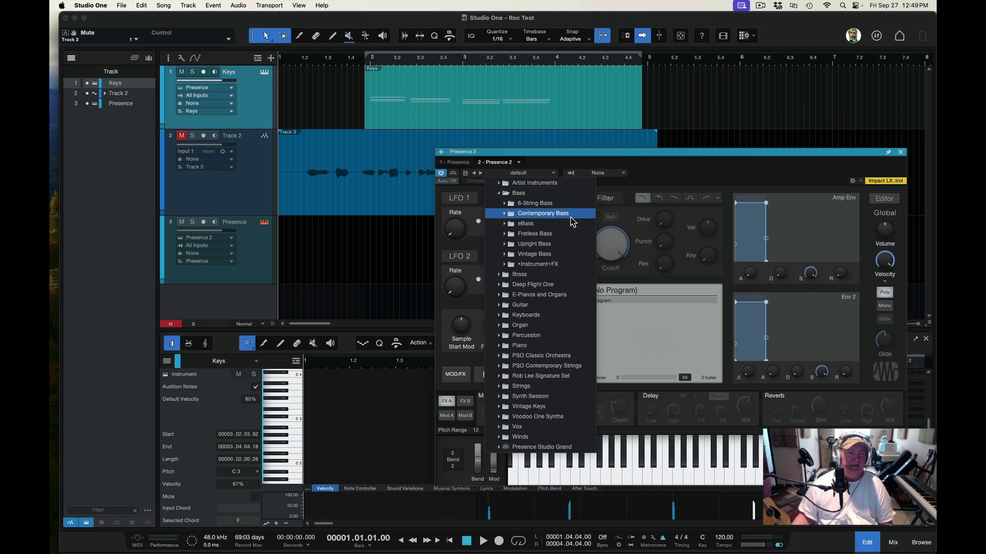
{"action": "left_click", "coordinate": [504, 224]}
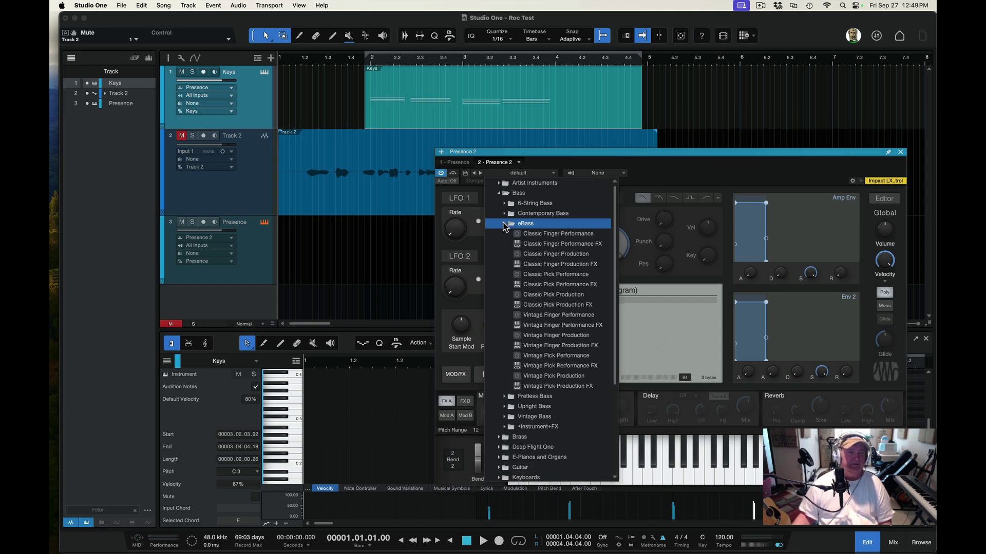
{"action": "left_click", "coordinate": [588, 236]}
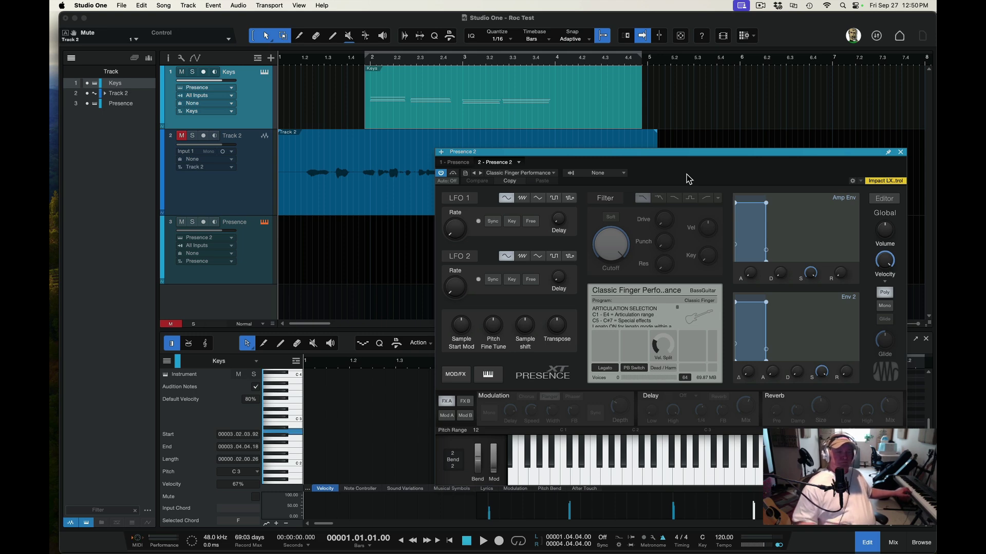
Select the third track so it is armed for recording, and rename it Bass.
{"action": "left_click", "coordinate": [270, 123]}
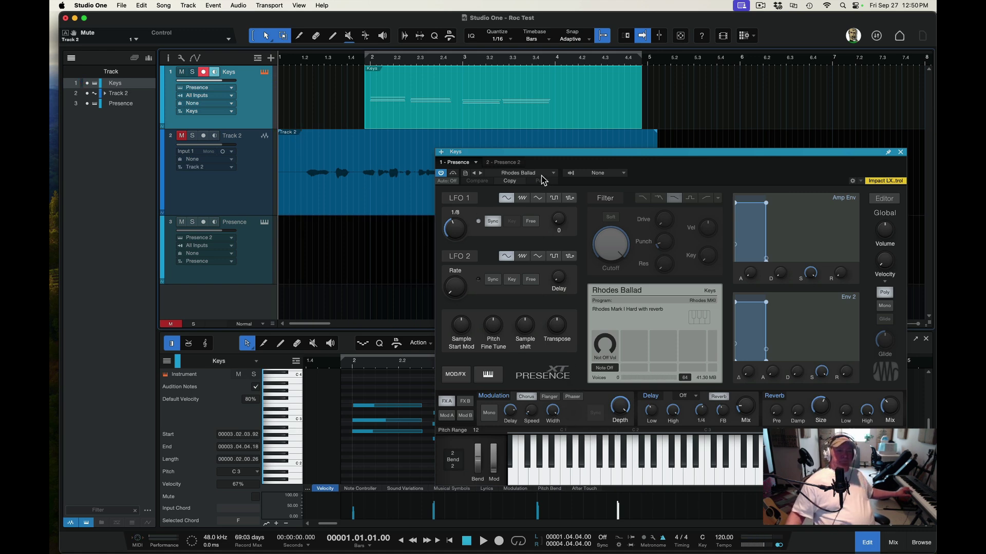
{"action": "left_click", "coordinate": [257, 263]}
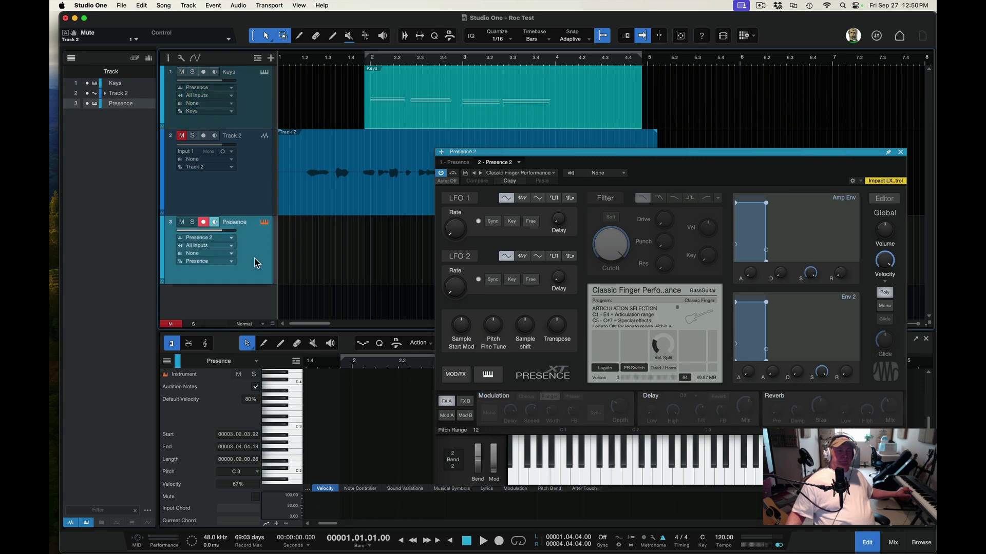
{"action": "double_click", "coordinate": [236, 222]}
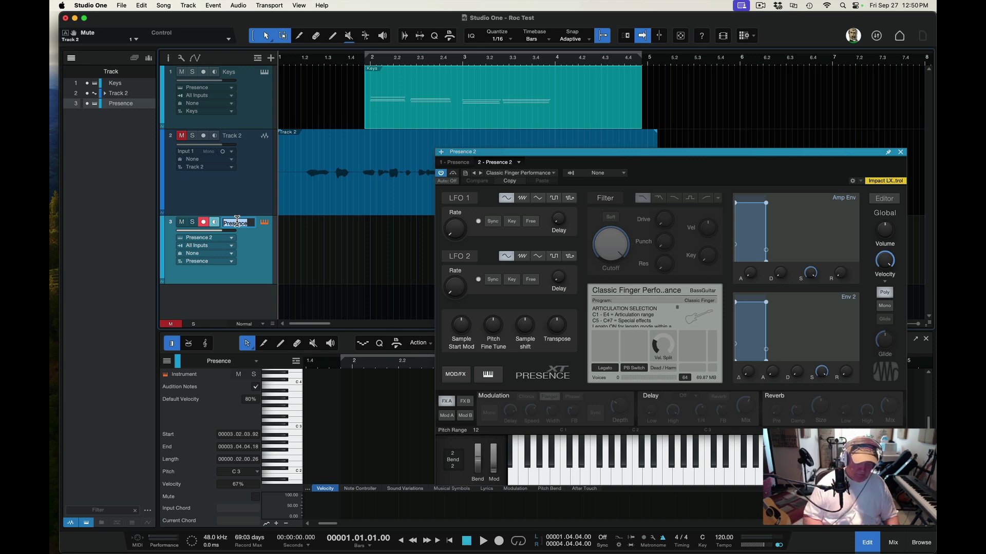
{"action": "type", "text": "Bass"}
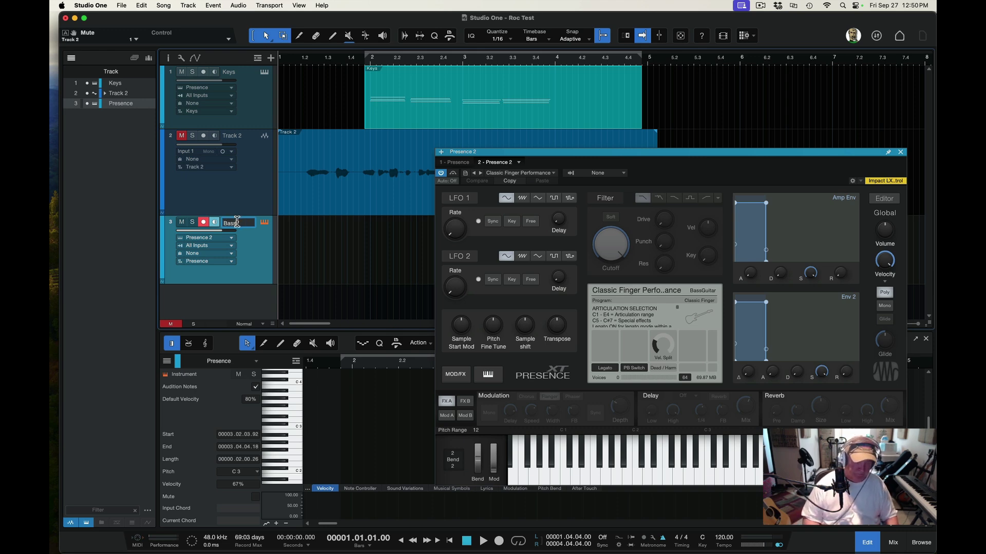
{"action": "key", "text": "Return"}
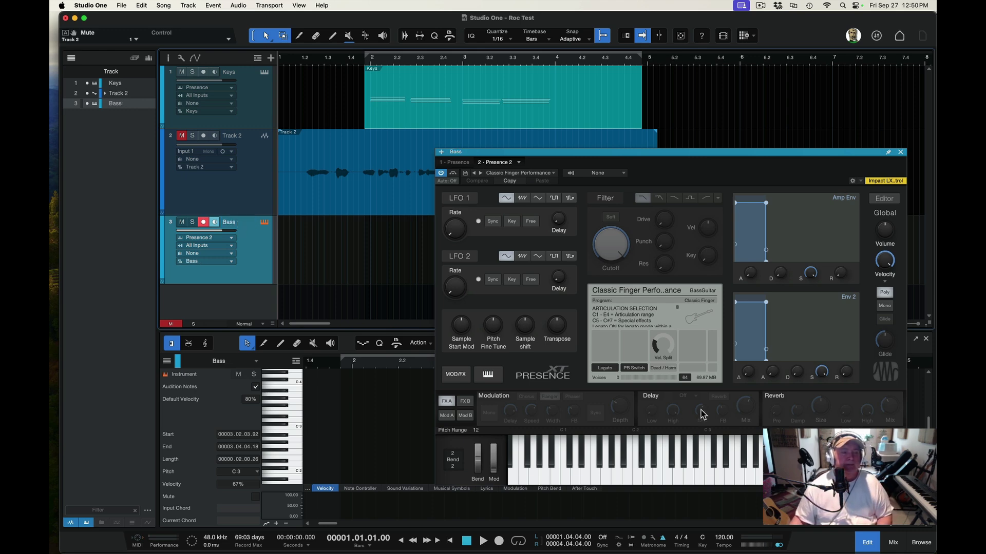
Audition the bass sound by playing notes on the Presence on-screen keyboard.
{"action": "left_click", "coordinate": [682, 469]}
{"action": "left_click", "coordinate": [641, 462]}
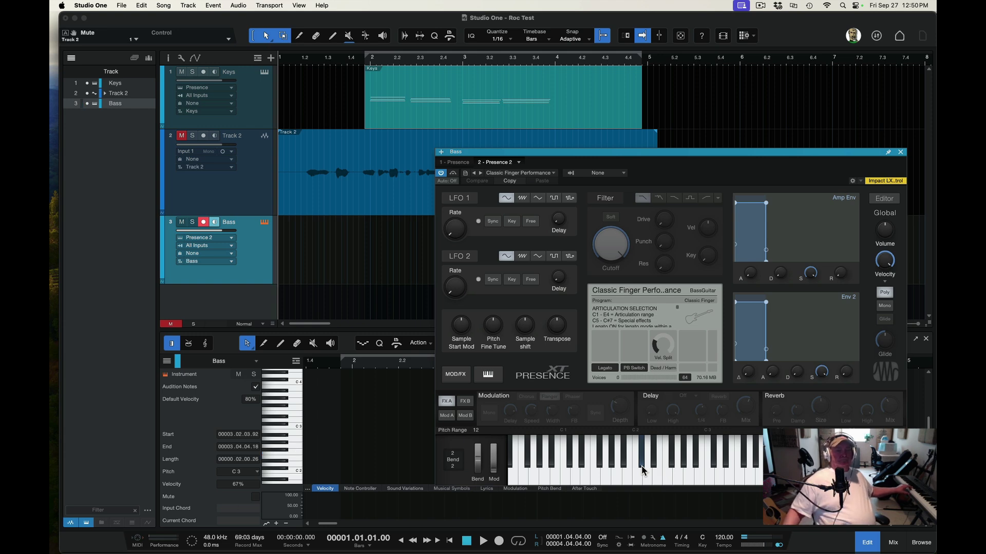
Close the bass instrument window and record a bass line on the Bass track from the song start.
{"action": "left_click", "coordinate": [900, 153]}
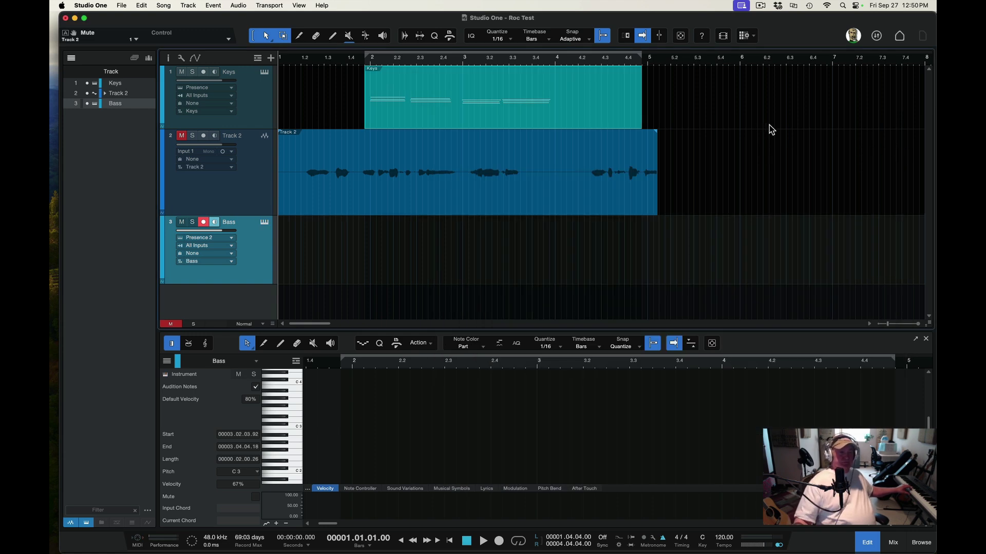
{"action": "key", "text": "KP_Multiply"}
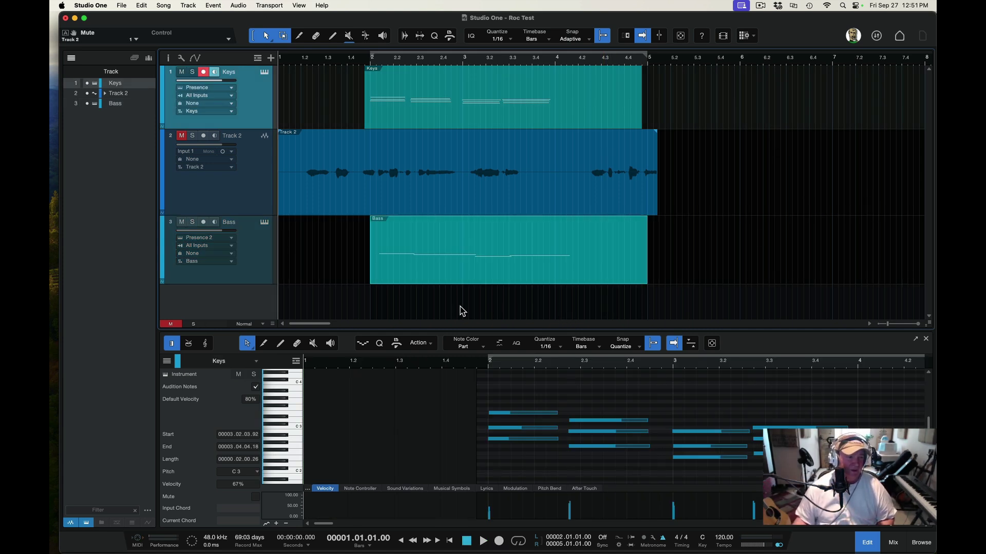
In the Bass part, move the A2 note to 2.01.01, G2 to 2.02.04, E2 to 2.04.04 and F2 to 3.02.04, shortening G2.
{"action": "left_click", "coordinate": [462, 275]}
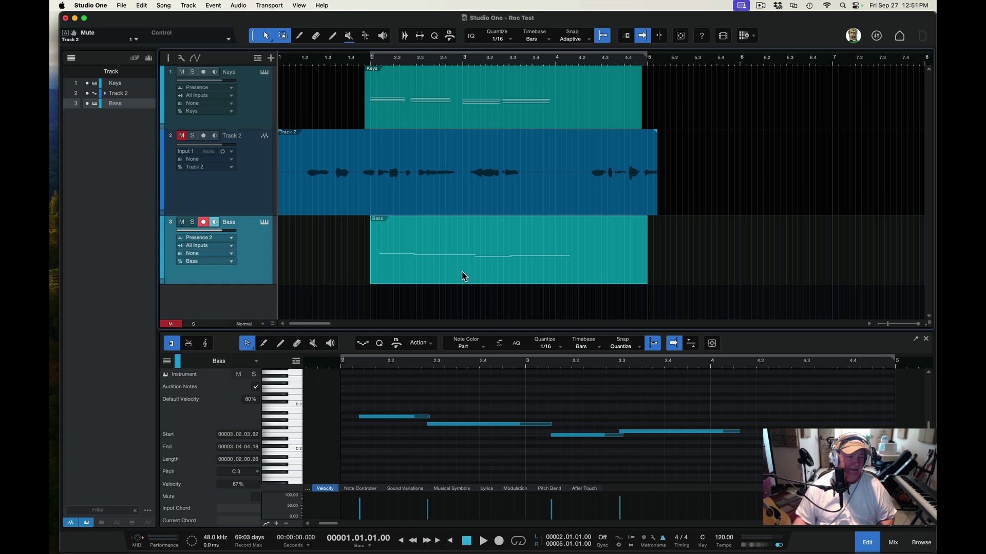
{"action": "left_click_drag", "start_coordinate": [403, 418], "coordinate": [385, 418]}
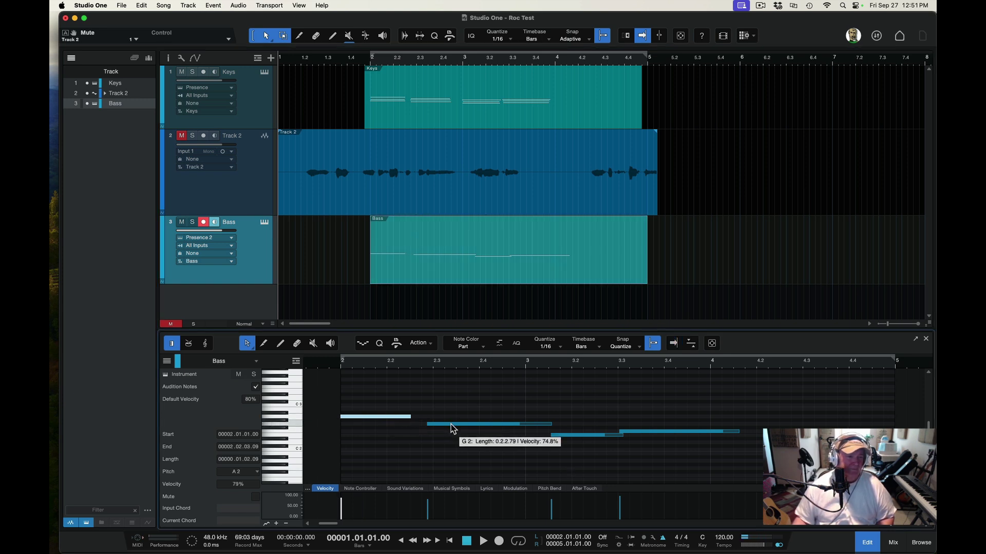
{"action": "left_click_drag", "start_coordinate": [452, 426], "coordinate": [447, 426]}
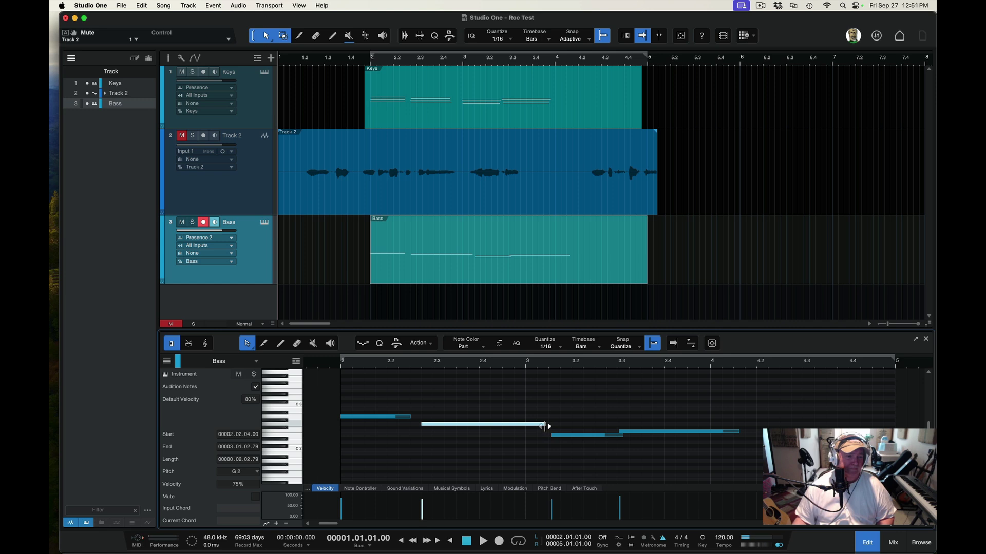
{"action": "left_click_drag", "start_coordinate": [546, 425], "coordinate": [502, 429]}
{"action": "left_click_drag", "start_coordinate": [581, 439], "coordinate": [546, 440]}
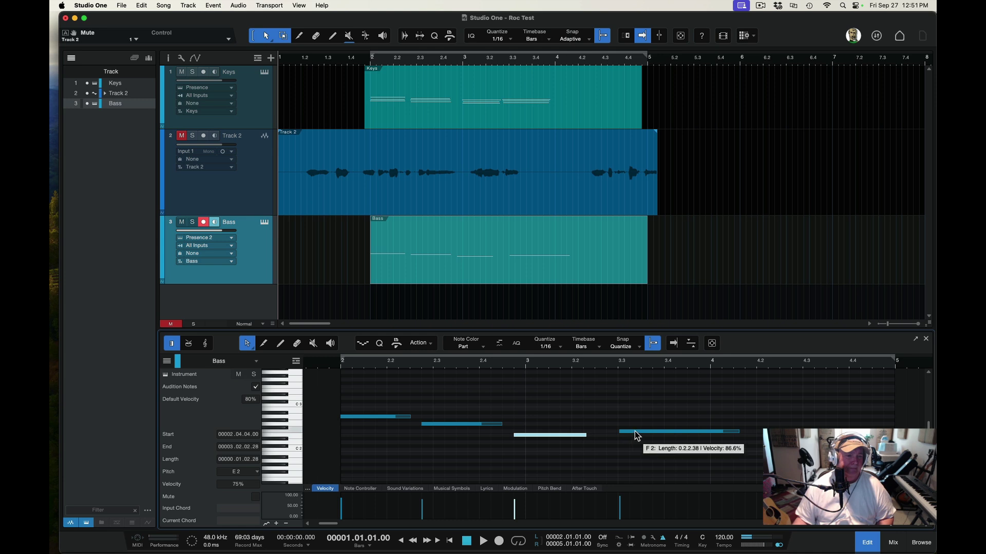
{"action": "left_click_drag", "start_coordinate": [637, 433], "coordinate": [621, 434]}
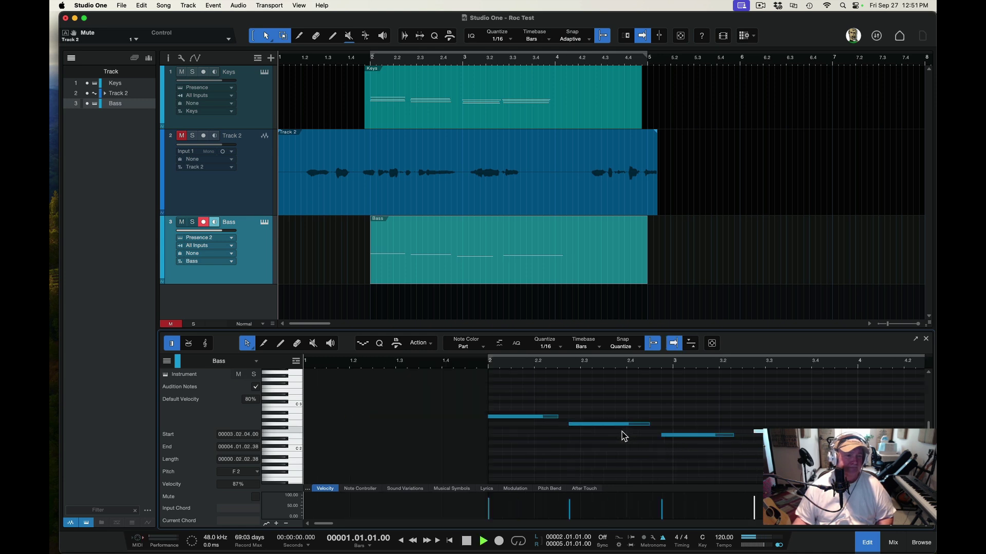
Play back the bass line with the keys and move the E2 bass note to the start of bar 3.
{"action": "key", "text": "space"}
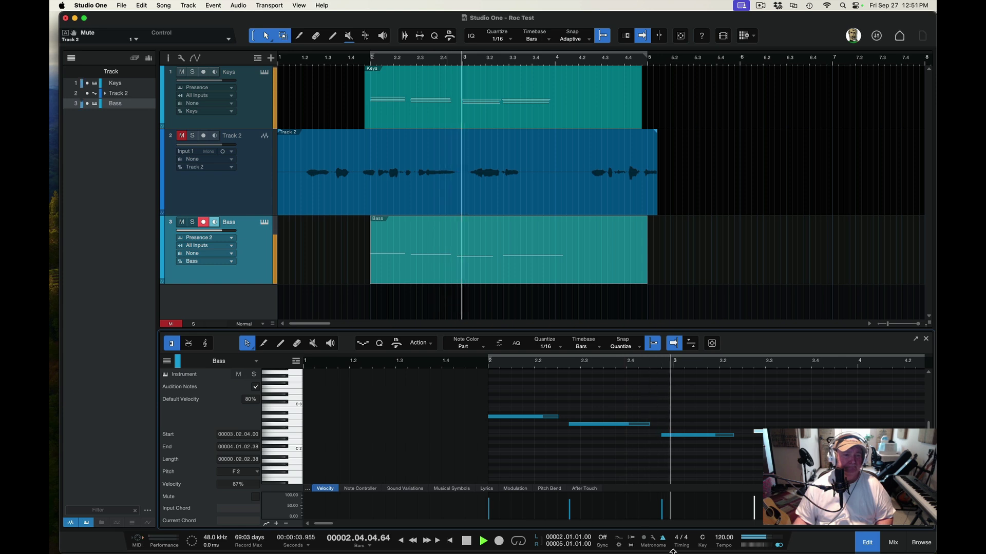
{"action": "key", "text": "space"}
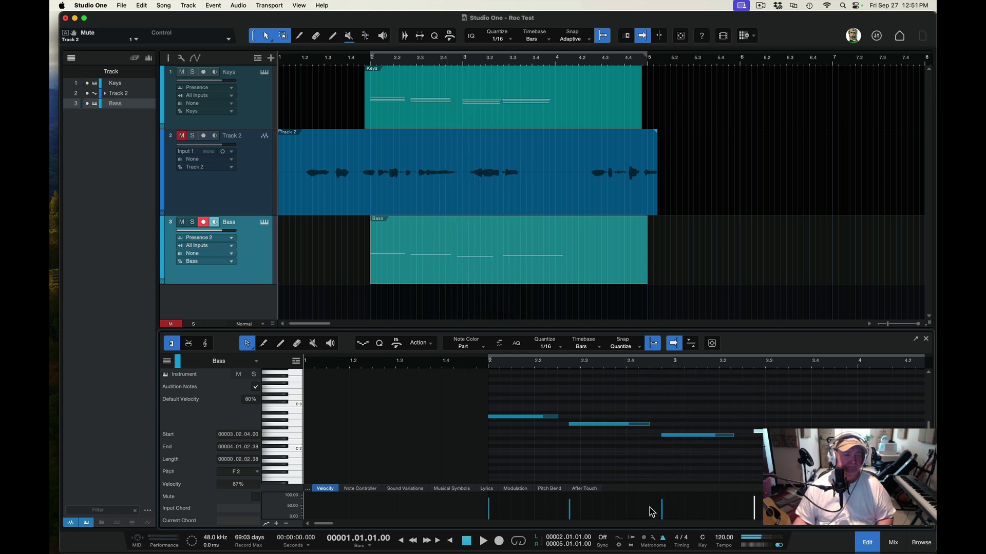
{"action": "left_click_drag", "start_coordinate": [661, 435], "coordinate": [670, 438]}
Play the edited bass line from the start of bar 2, and show the instruments browser.
{"action": "key", "text": "space"}
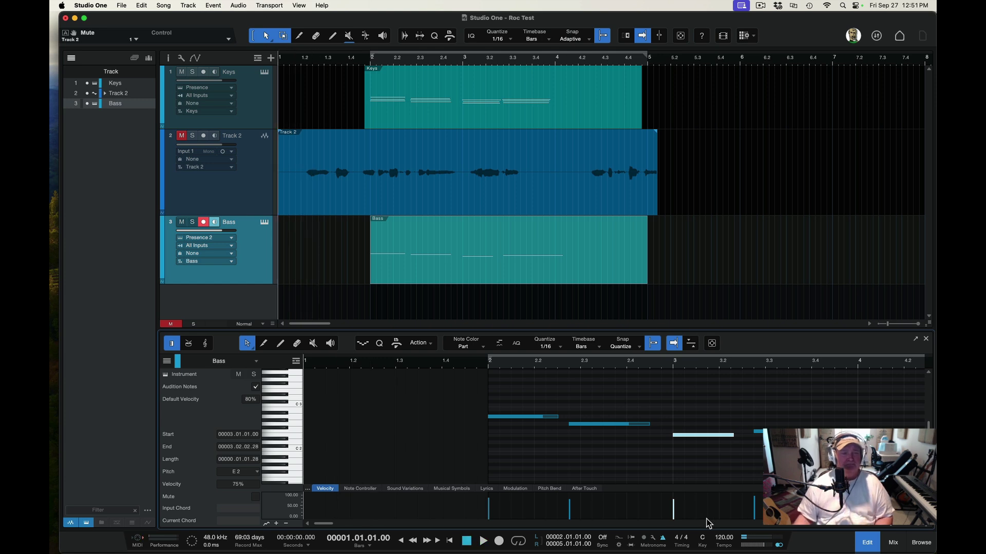
{"action": "left_click", "coordinate": [488, 365]}
{"action": "key", "text": "space"}
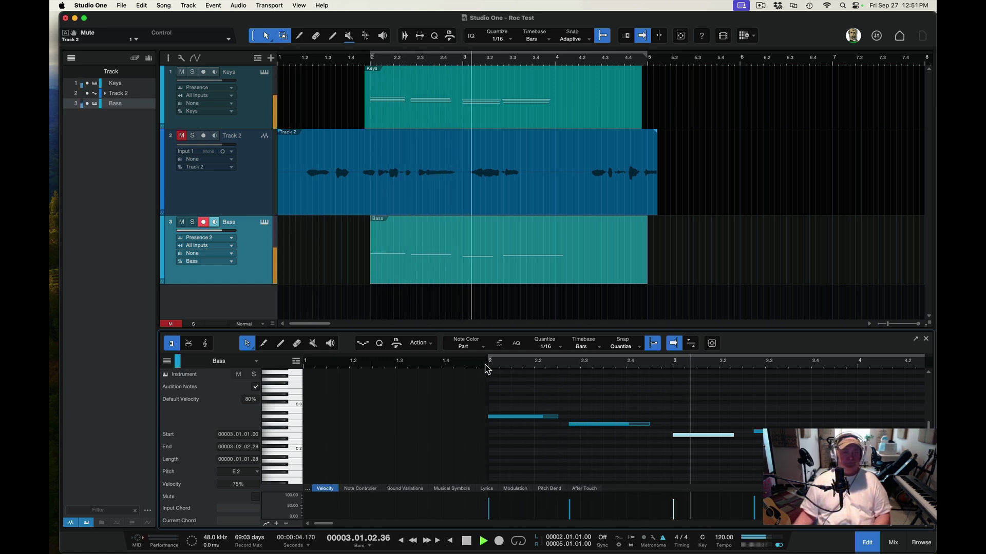
{"action": "key", "text": "space"}
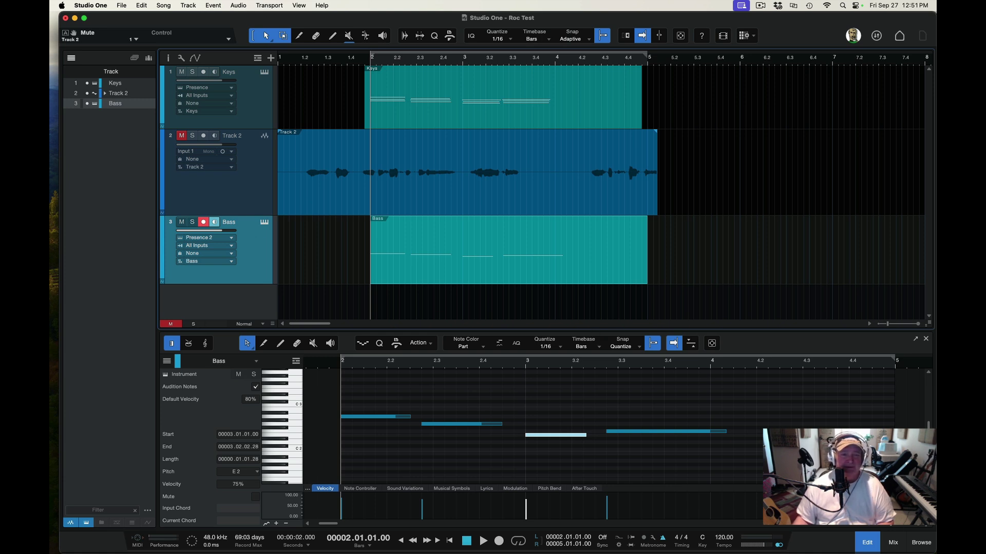
{"action": "left_click", "coordinate": [921, 543]}
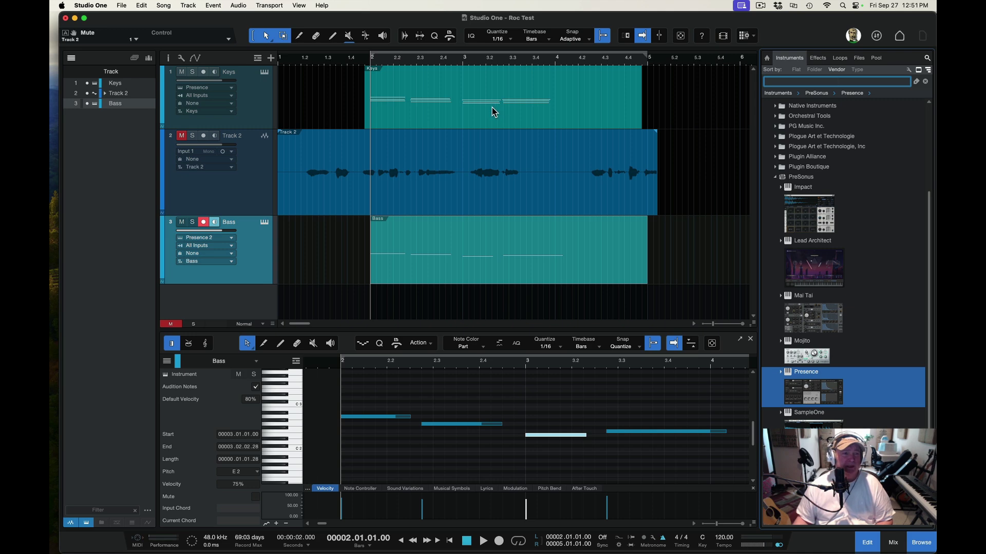
Unmute Track 2 and play the song from position 1.02.02.
{"action": "left_click", "coordinate": [183, 136]}
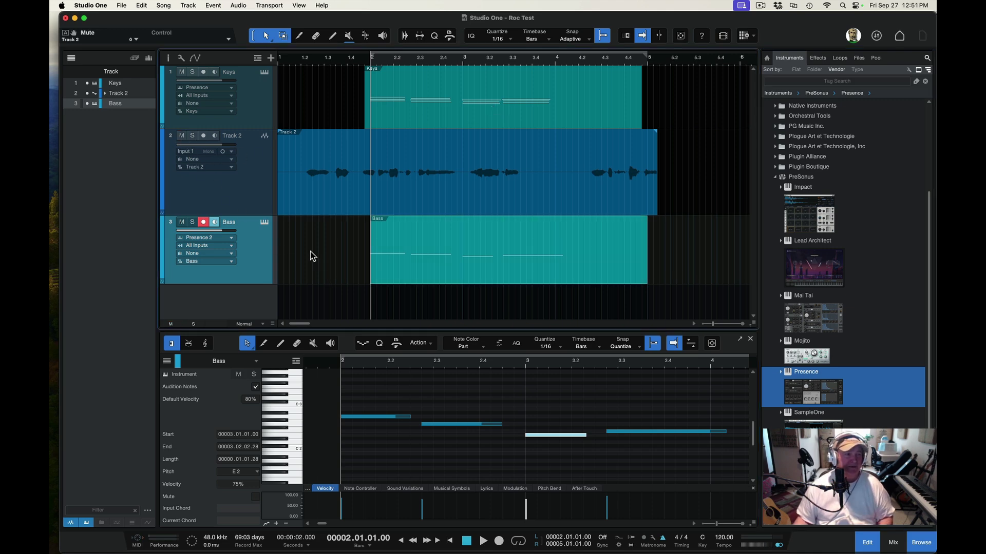
{"action": "left_click", "coordinate": [304, 237]}
{"action": "key", "text": "space"}
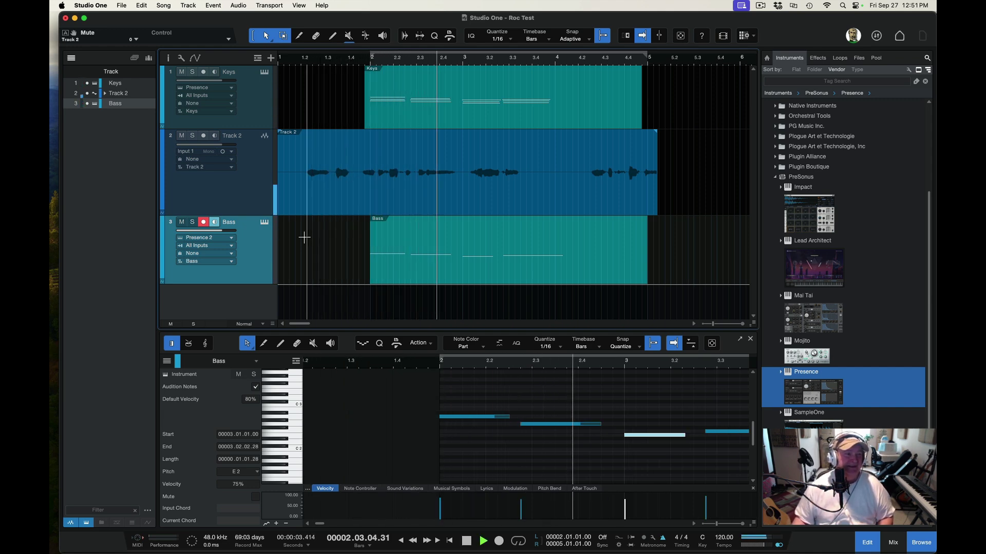
{"action": "key", "text": "space"}
Balance the track volumes with Track 2 at +1.7, Keys at -15.0 and Bass at -14.2, and play the mix back.
{"action": "mouse_move", "coordinate": [225, 147]}
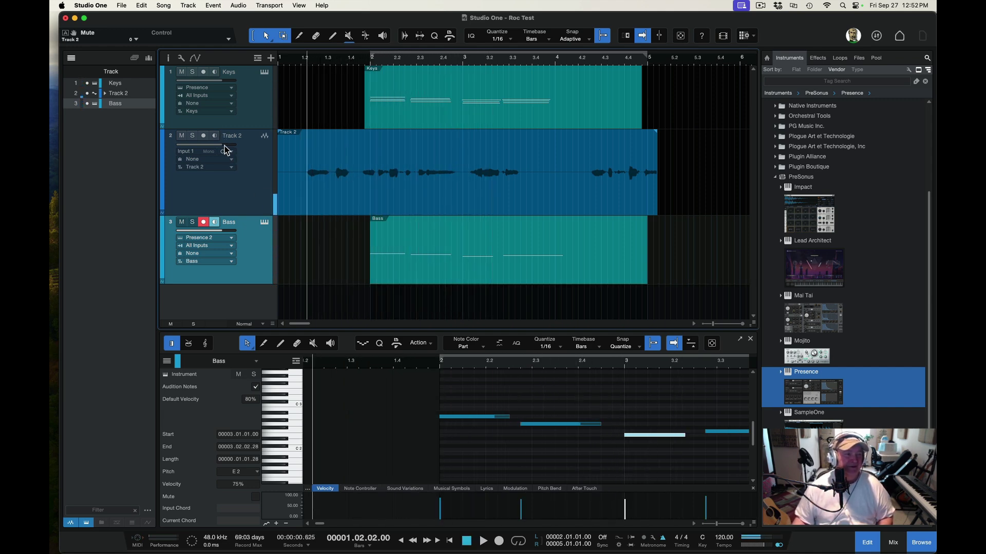
{"action": "mouse_move", "coordinate": [221, 146]}
{"action": "left_mouse_down"}
{"action": "mouse_move", "coordinate": [207, 146]}
{"action": "mouse_move", "coordinate": [225, 153]}
{"action": "left_mouse_up"}
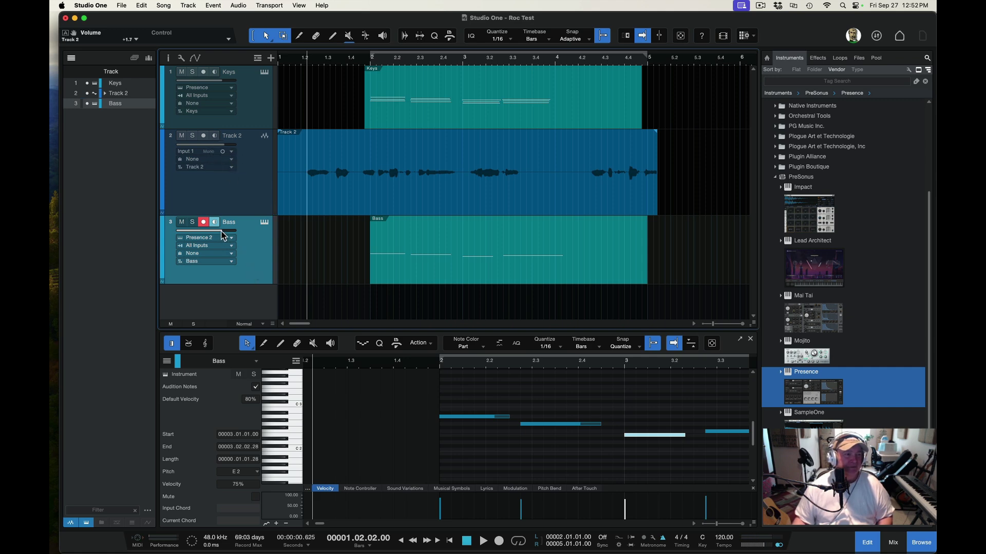
{"action": "left_click", "coordinate": [223, 85]}
{"action": "left_click_drag", "start_coordinate": [222, 81], "coordinate": [216, 80]}
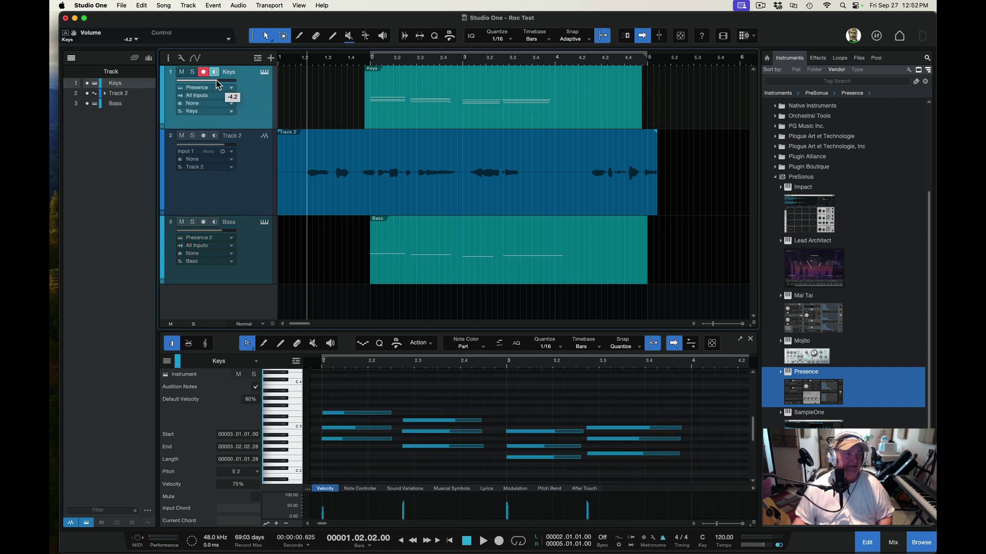
{"action": "key", "text": "space"}
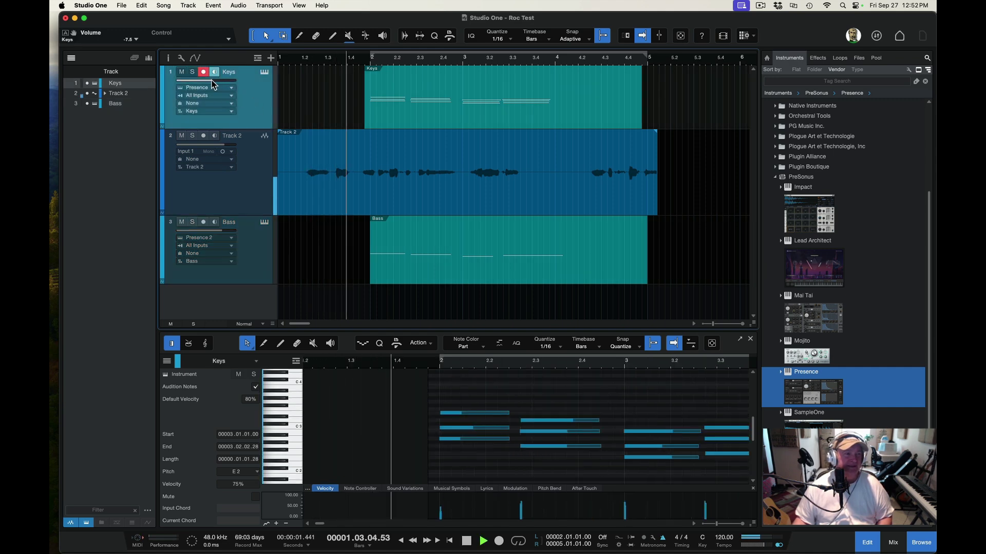
{"action": "left_click_drag", "start_coordinate": [213, 80], "coordinate": [208, 81]}
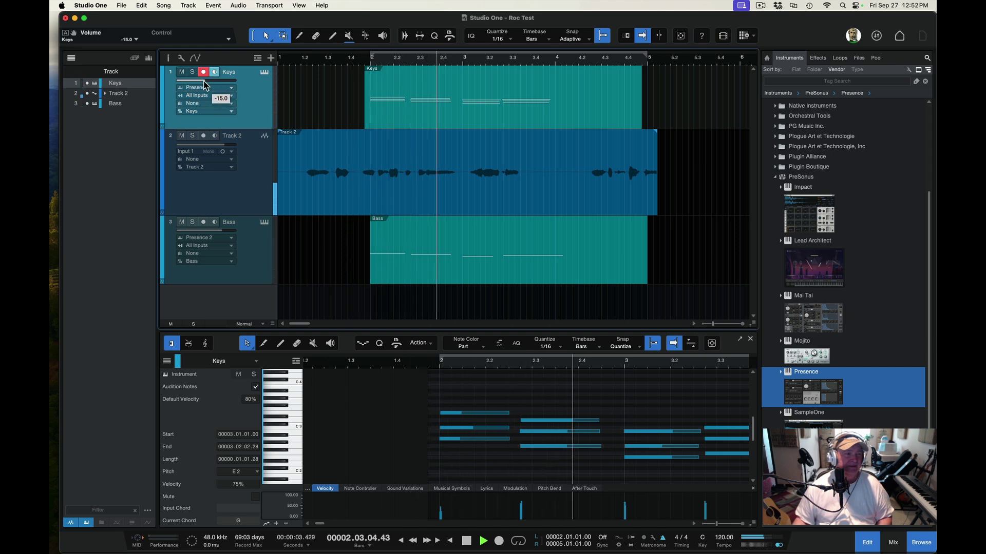
{"action": "left_click_drag", "start_coordinate": [220, 231], "coordinate": [204, 234]}
{"action": "key", "text": "space"}
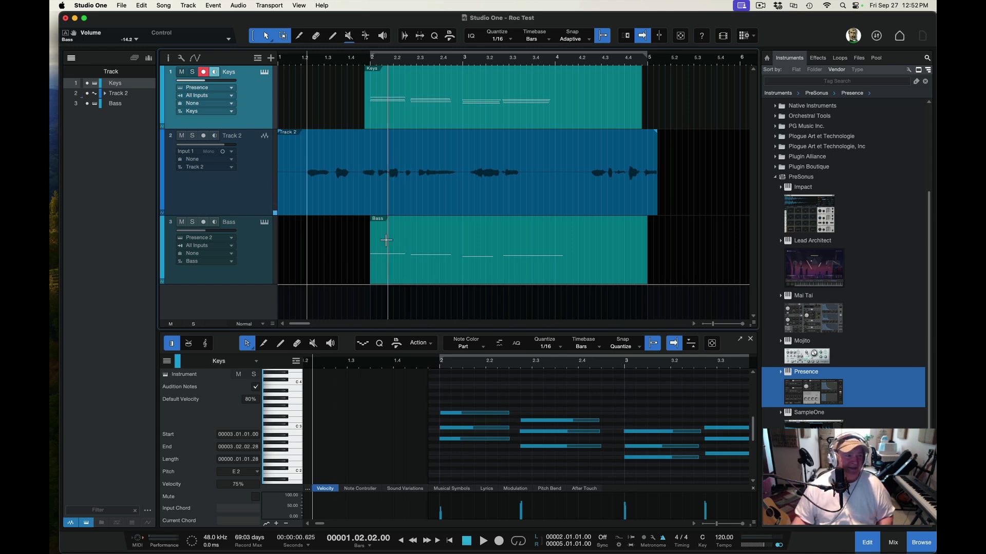
{"action": "key", "text": "space"}
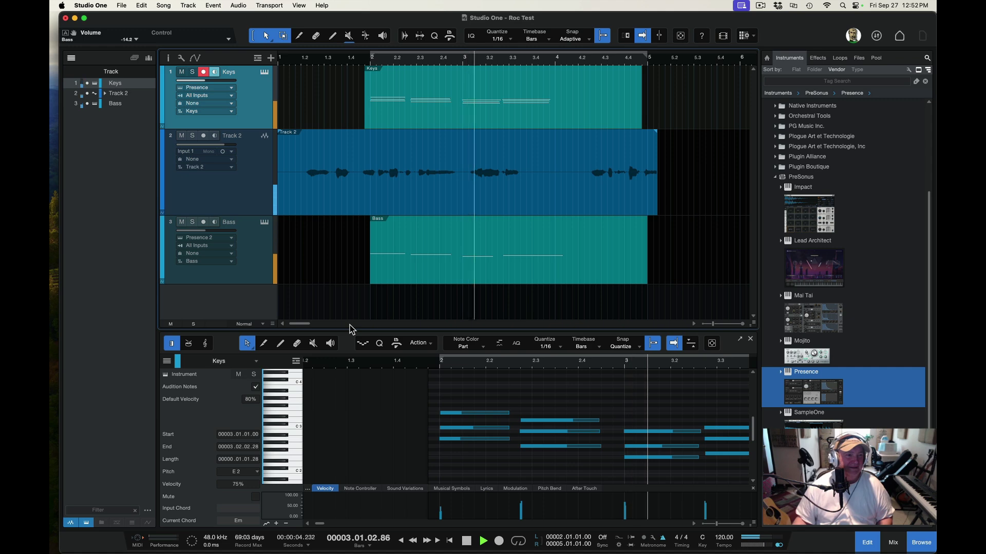
{"action": "key", "text": "space"}
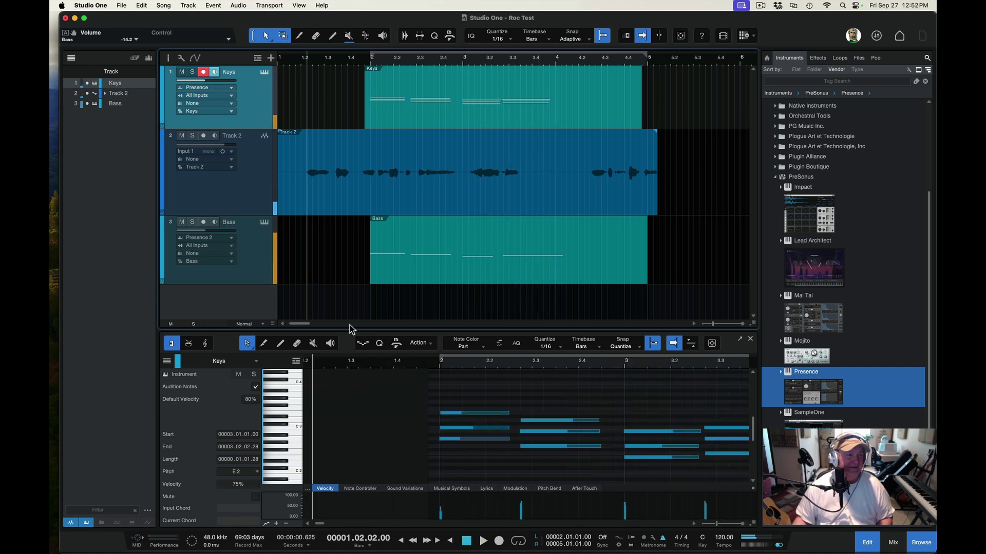
Disarm the Keys track and hide the browser, and save the song.
{"action": "left_click", "coordinate": [203, 73]}
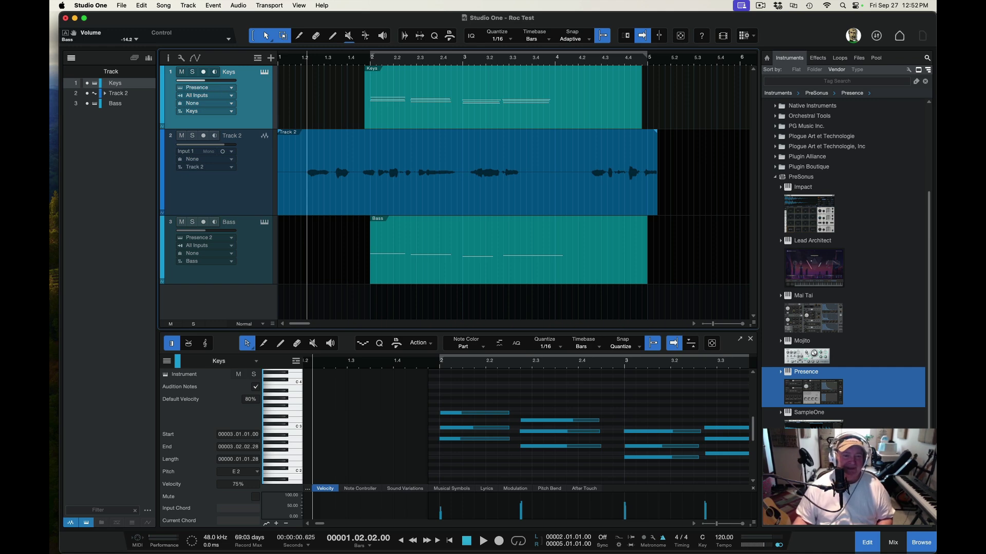
{"action": "left_click", "coordinate": [922, 544]}
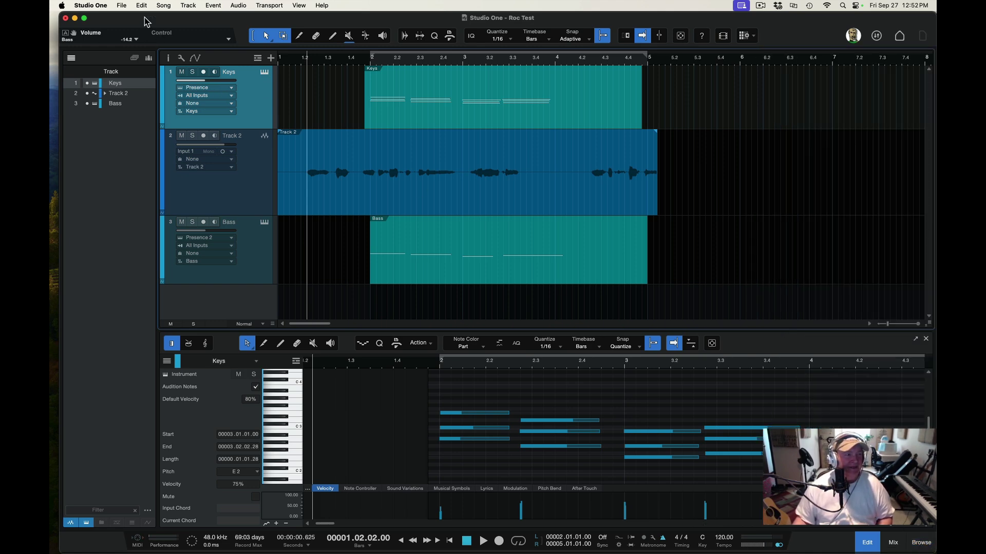
{"action": "left_click", "coordinate": [123, 5]}
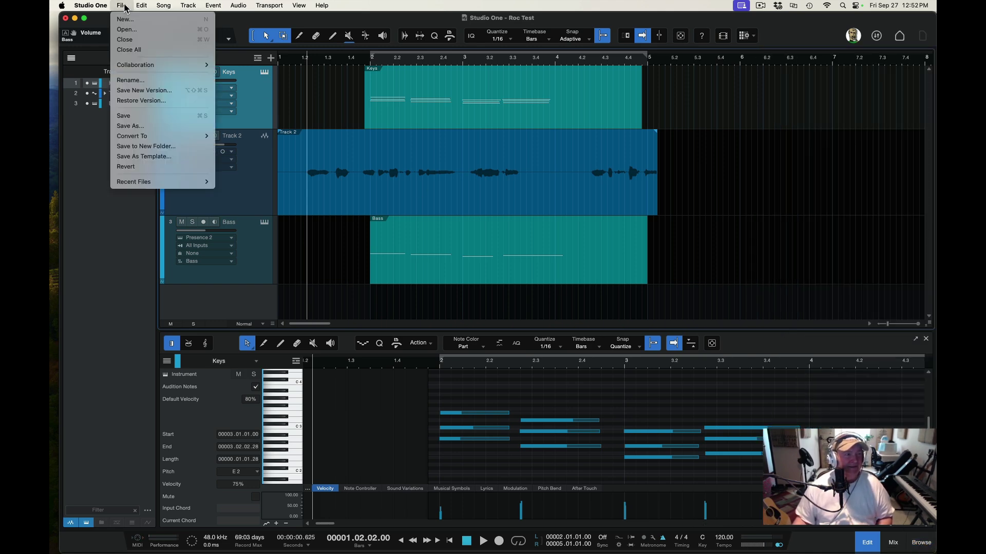
{"action": "left_click", "coordinate": [138, 116]}
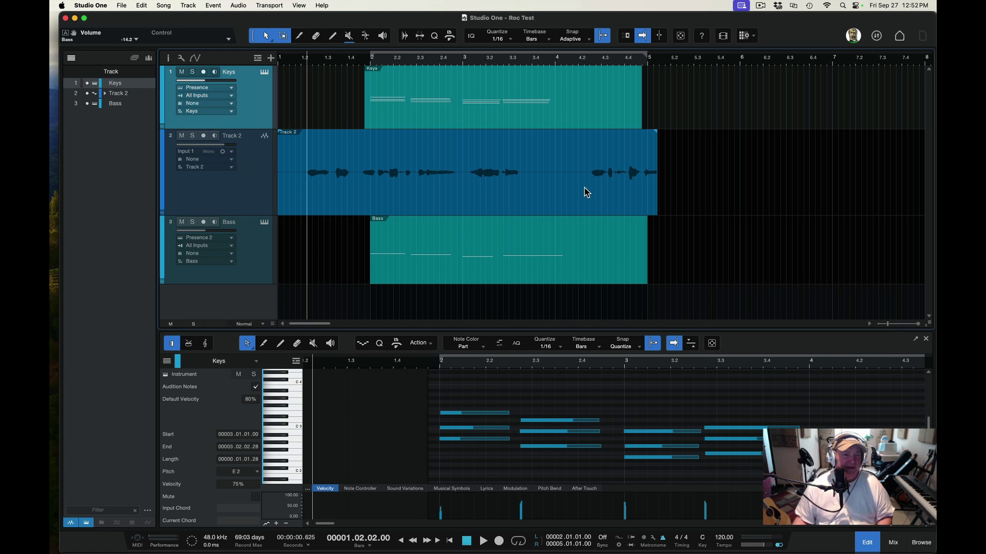